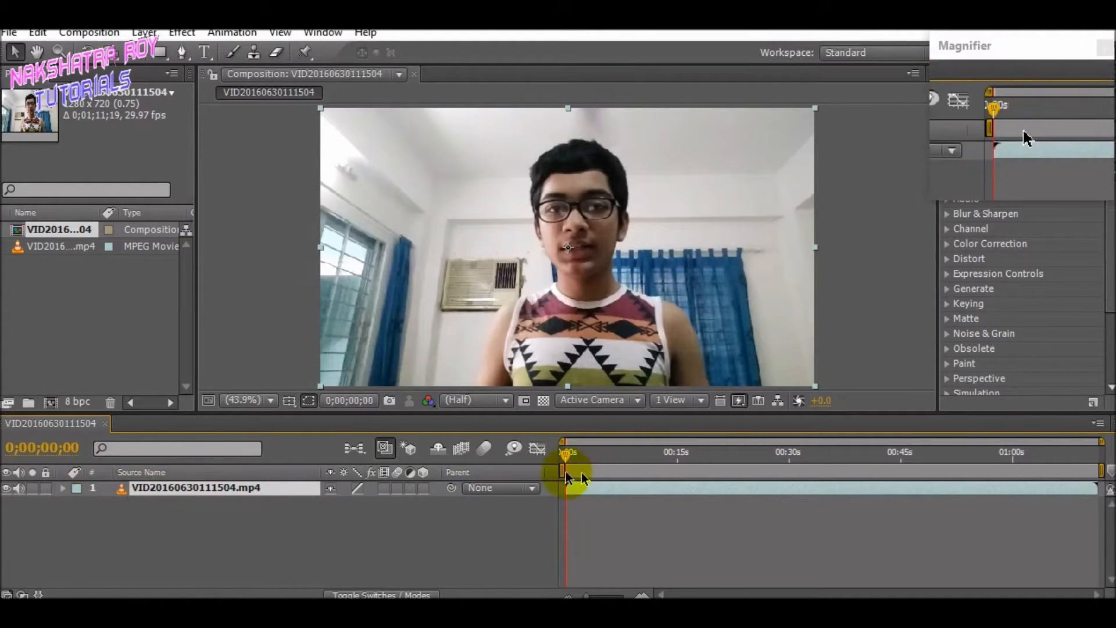
Step: Duplicate the VID20160630111504.mp4 layer and trim the copy to the section from 0;00;26;24 to 0;00;45;07
drag(566, 452, 776, 456)
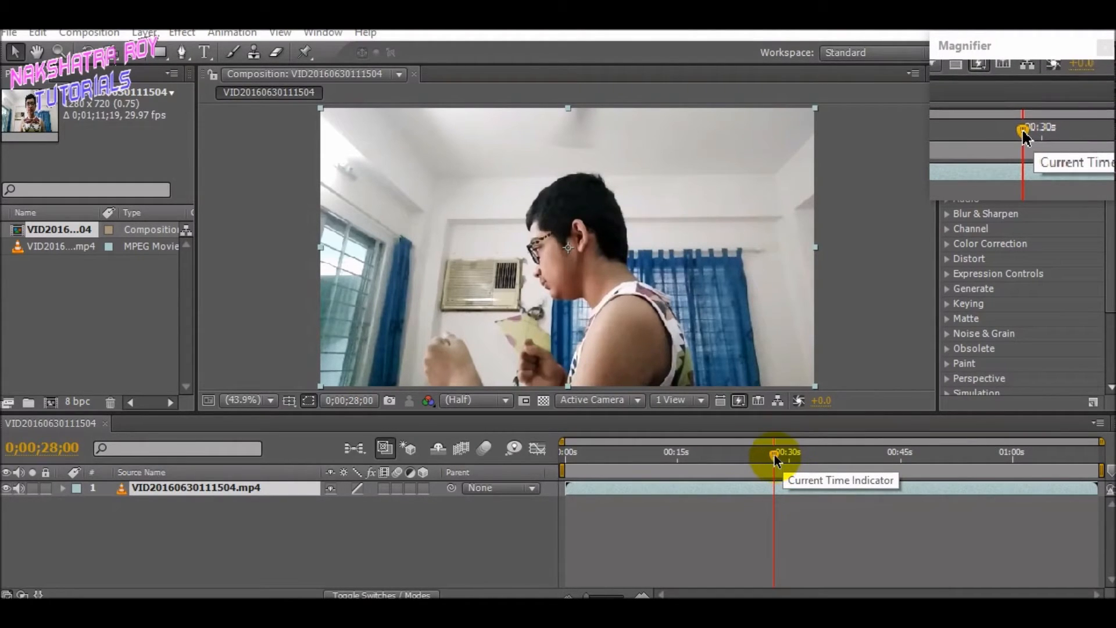
drag(775, 455, 912, 455)
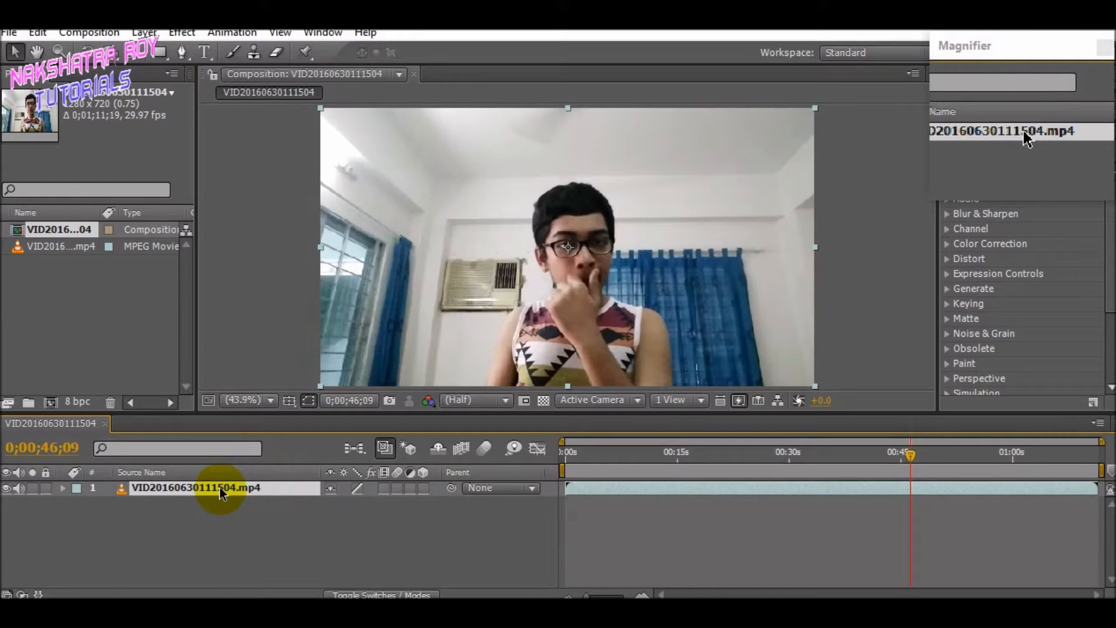
key(ctrl+d)
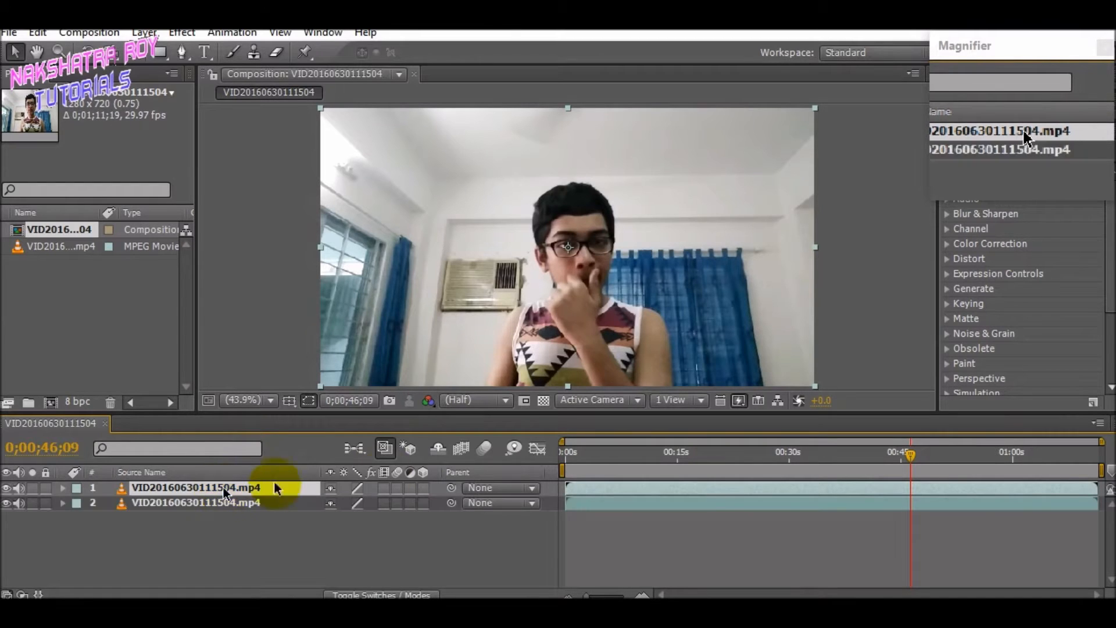
drag(563, 491, 717, 490)
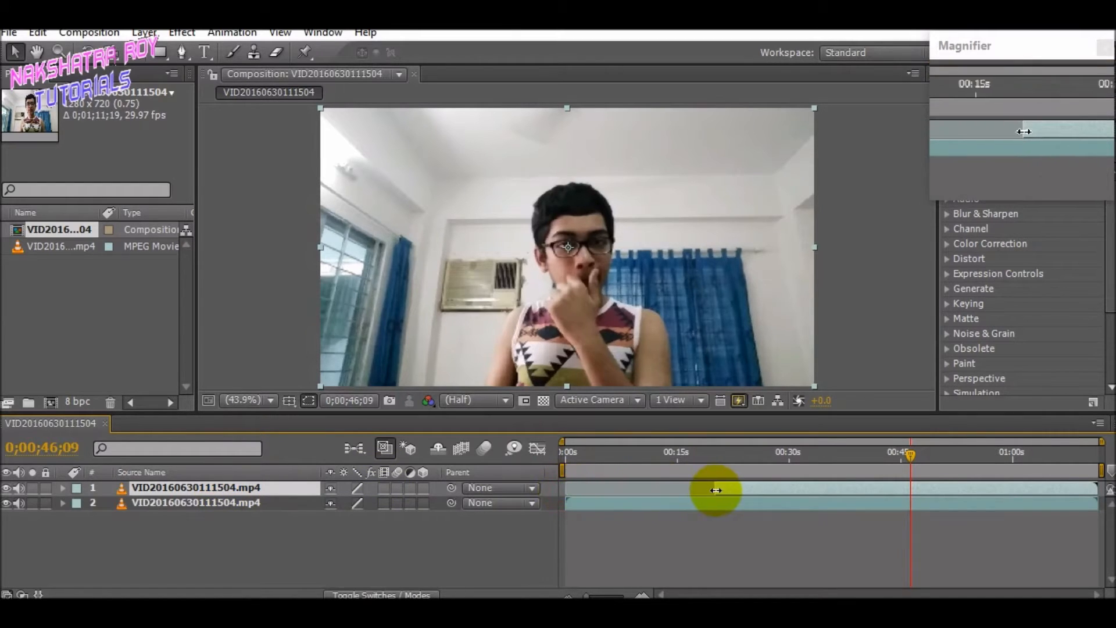
mouse_move(780, 454)
mouse_down()
mouse_move(711, 459)
mouse_move(765, 458)
mouse_up()
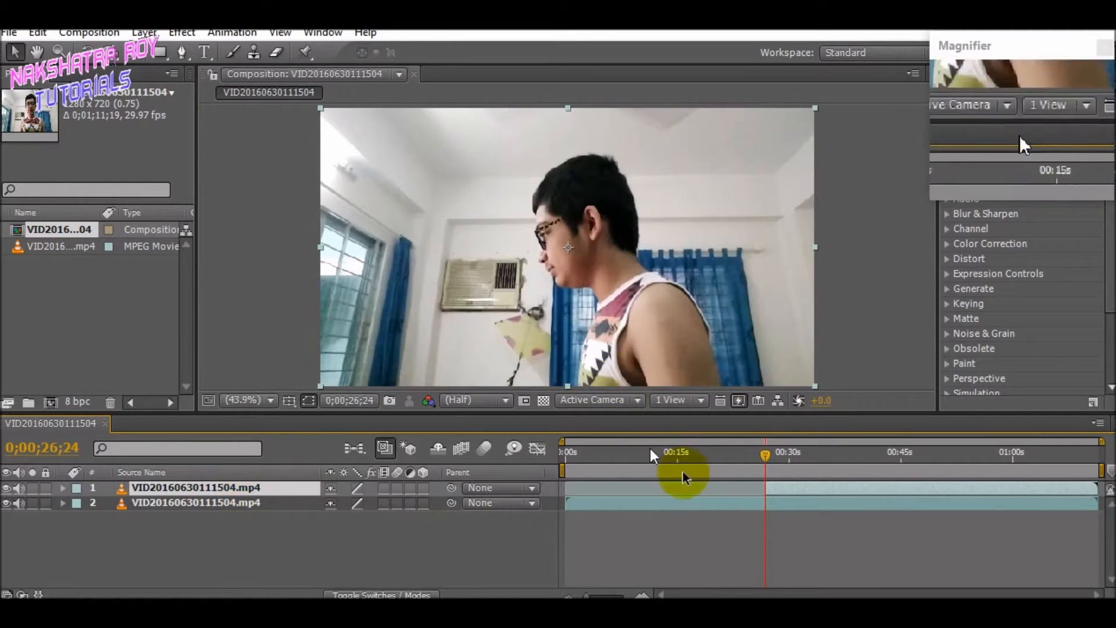
drag(761, 456, 903, 454)
click(283, 489)
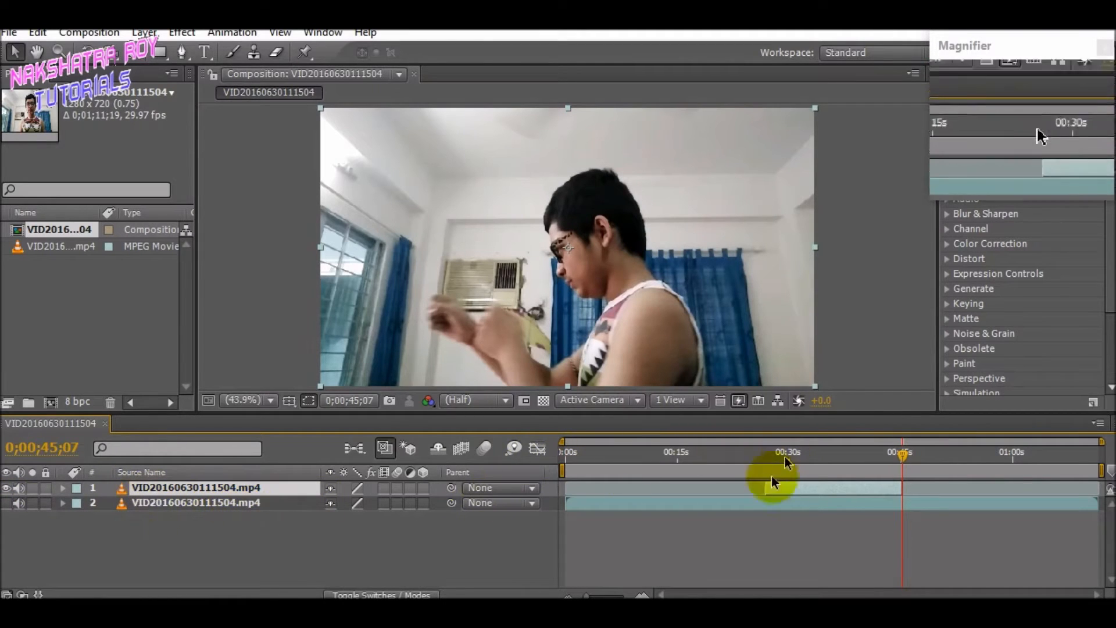
Step: Enable time remapping on the trimmed copy at 0;00;26;24 and try to move its first Time Remap keyframe to the end
drag(909, 456, 765, 465)
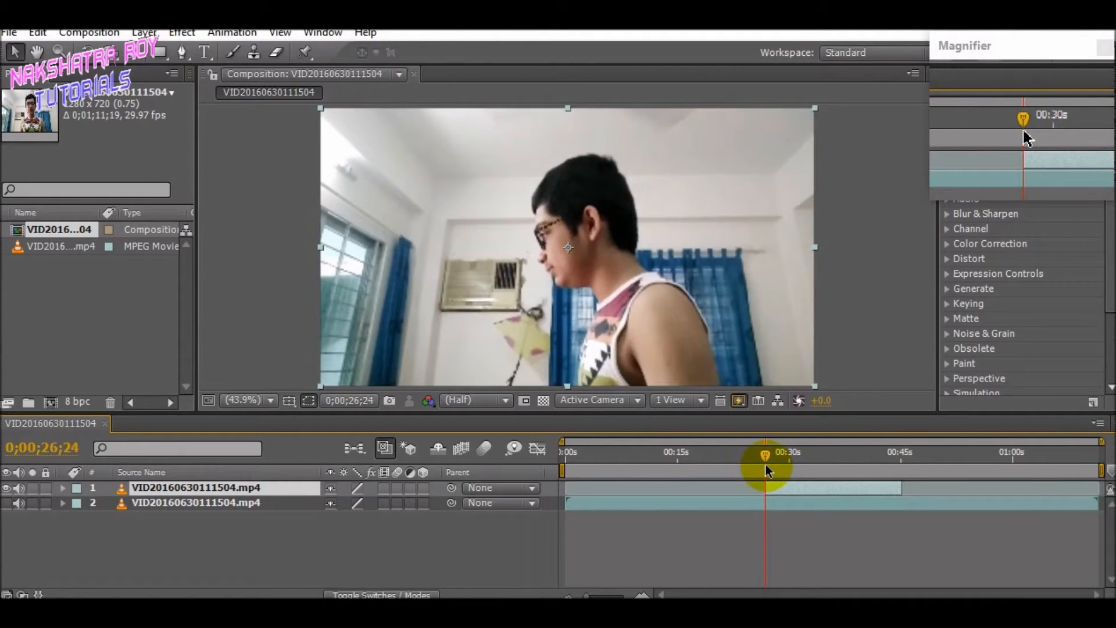
right_click(267, 490)
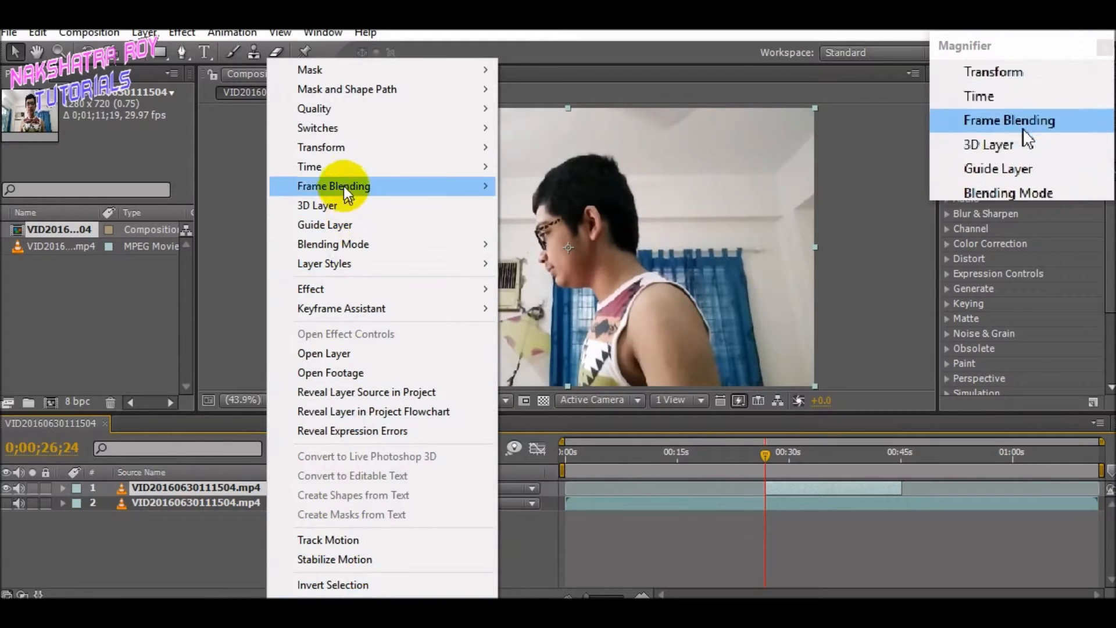
mouse_move(335, 168)
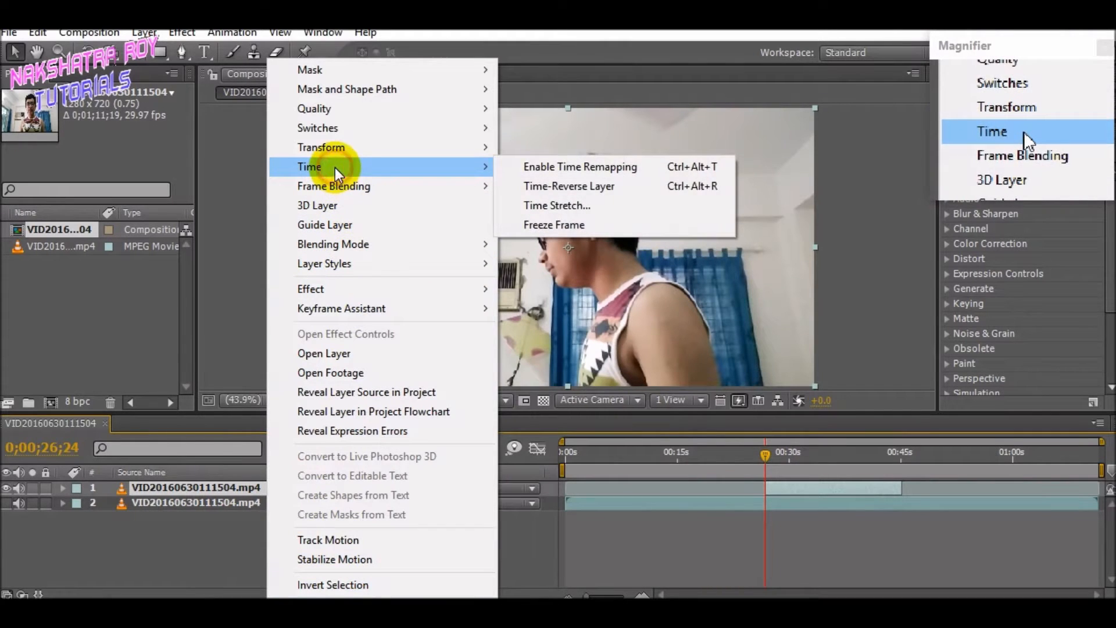
click(530, 170)
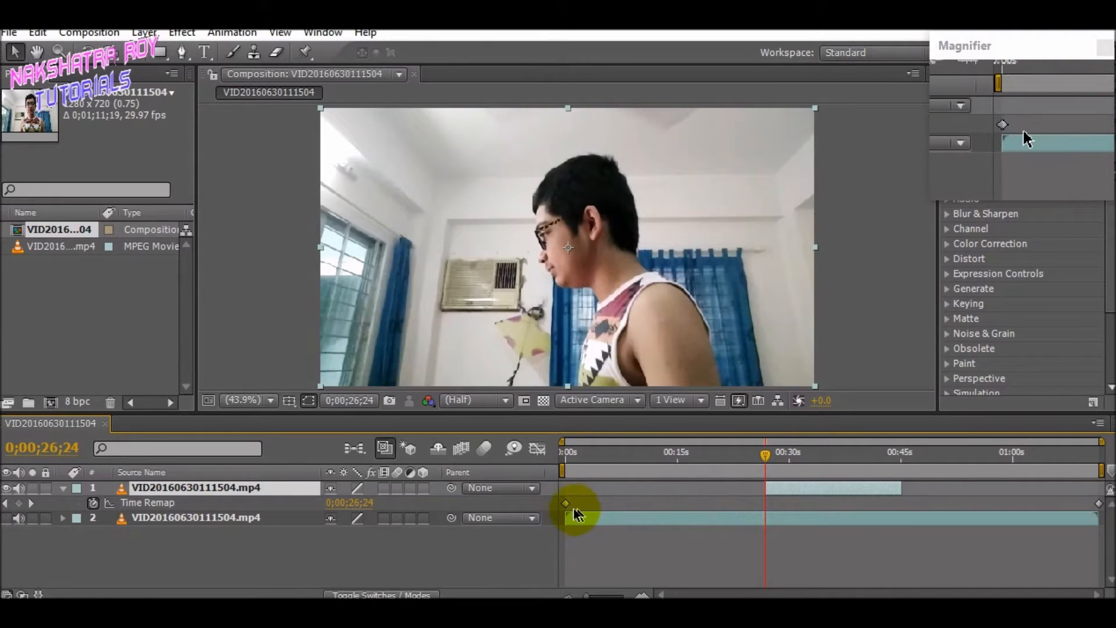
drag(568, 505, 1106, 504)
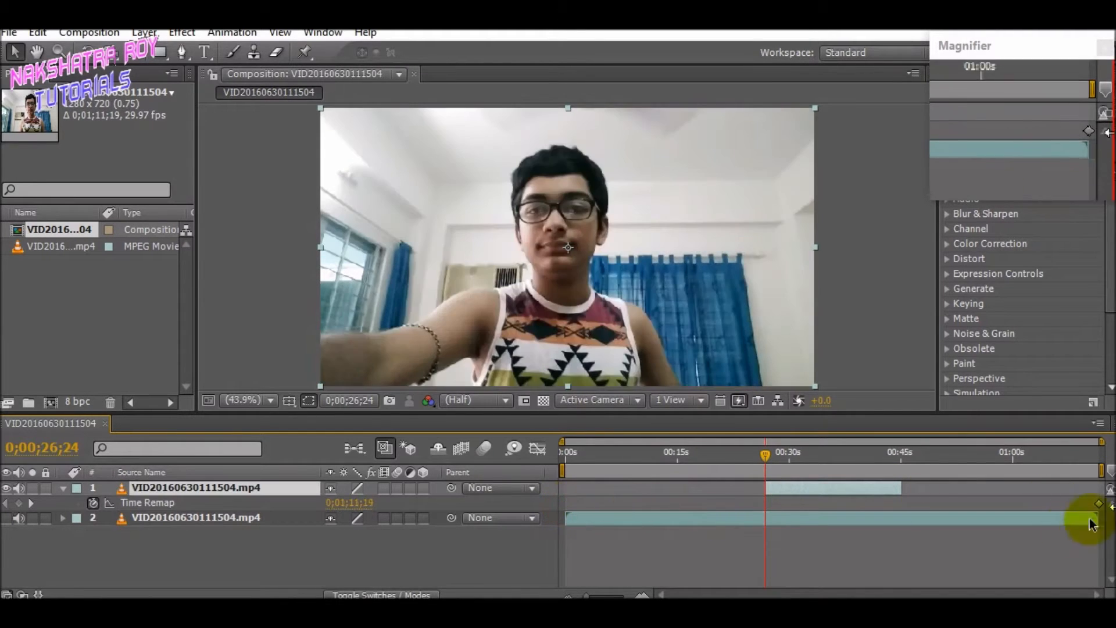
Step: Delete the trimmed copy and turn the original video layer's visibility back on
click(294, 488)
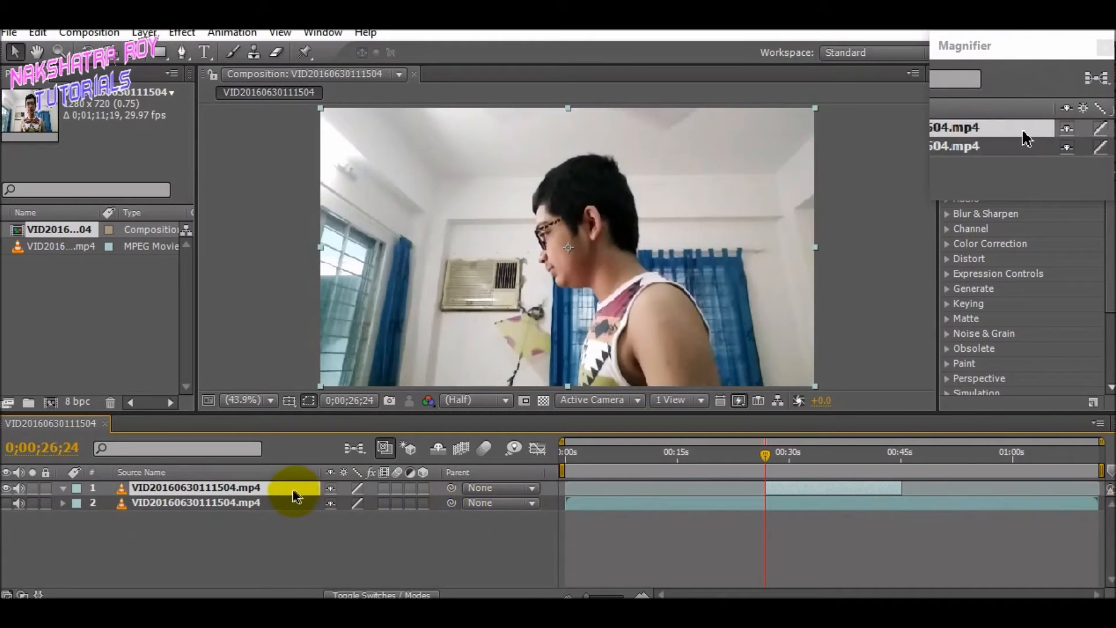
key(Delete)
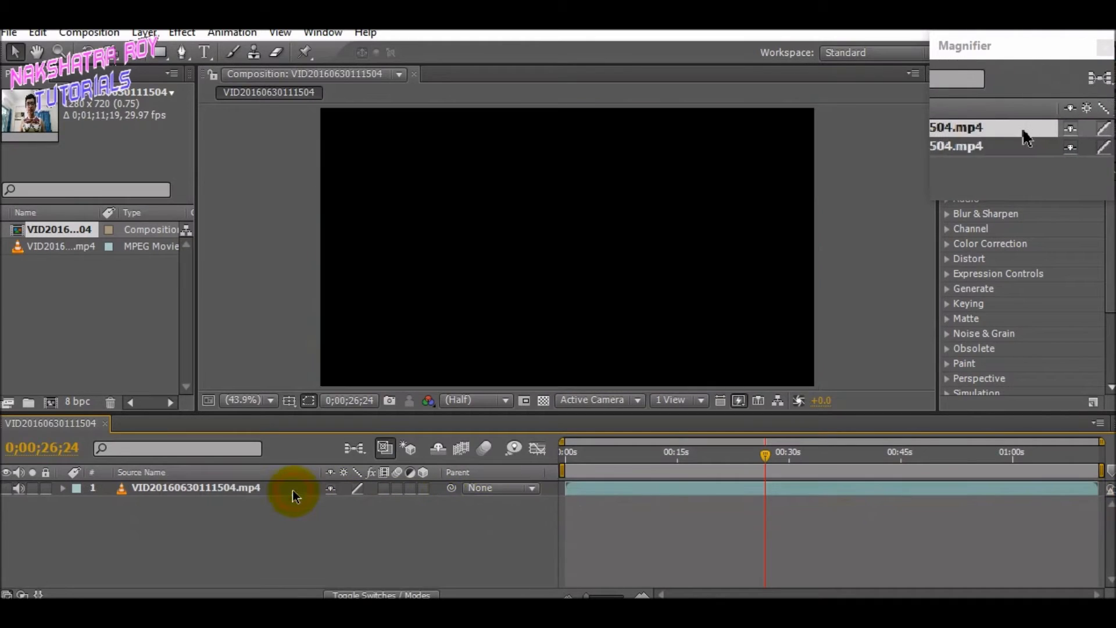
click(5, 489)
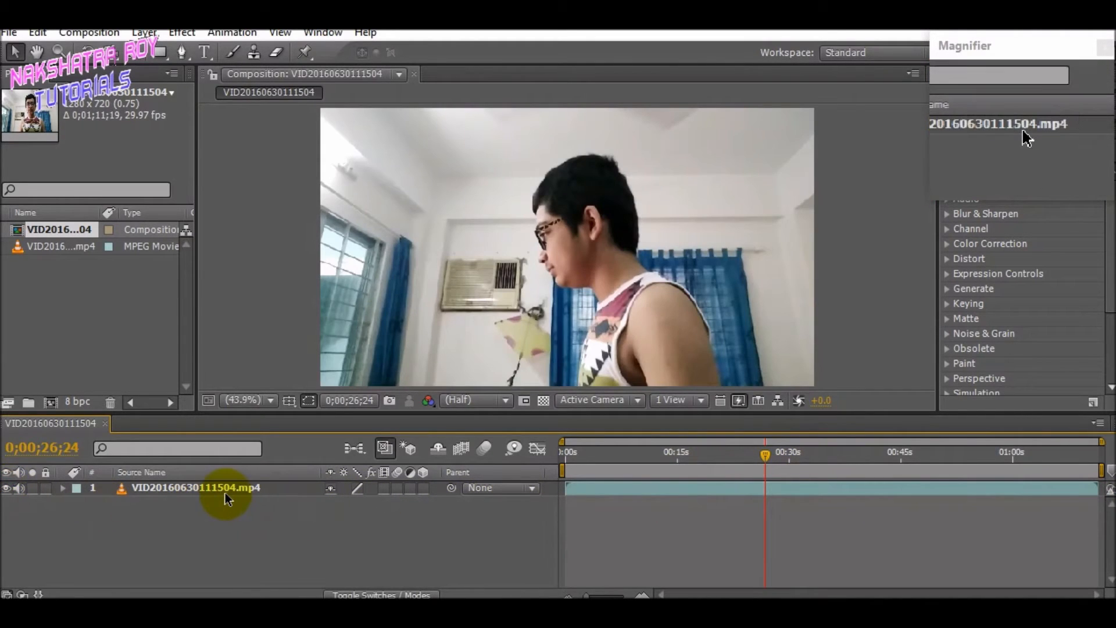
Step: Enable time remapping on the original video layer
click(200, 489)
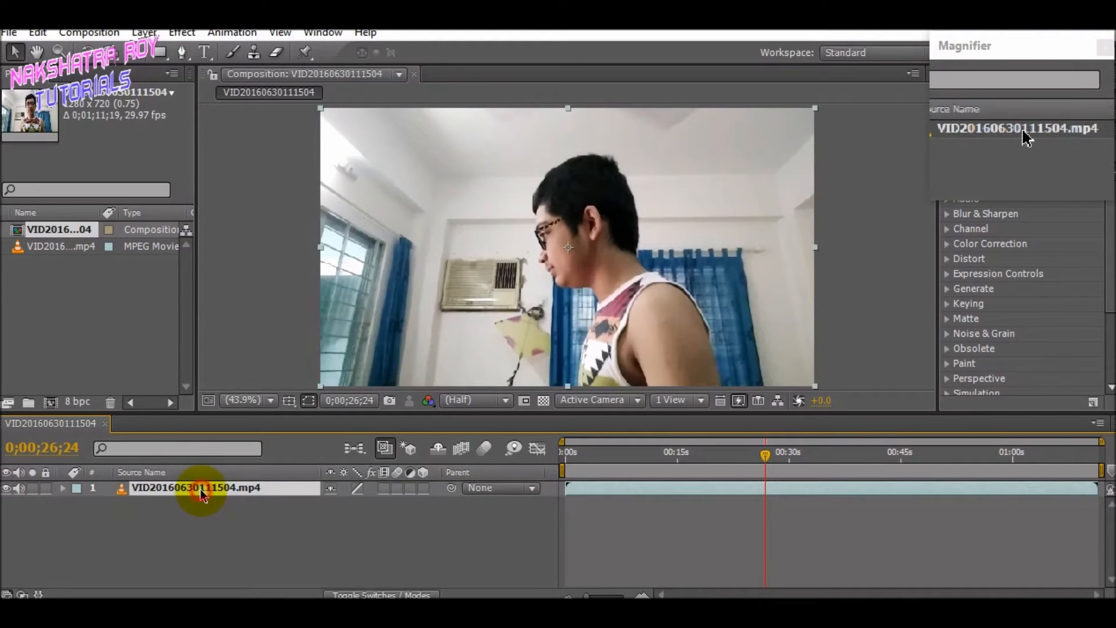
right_click(201, 491)
mouse_move(253, 168)
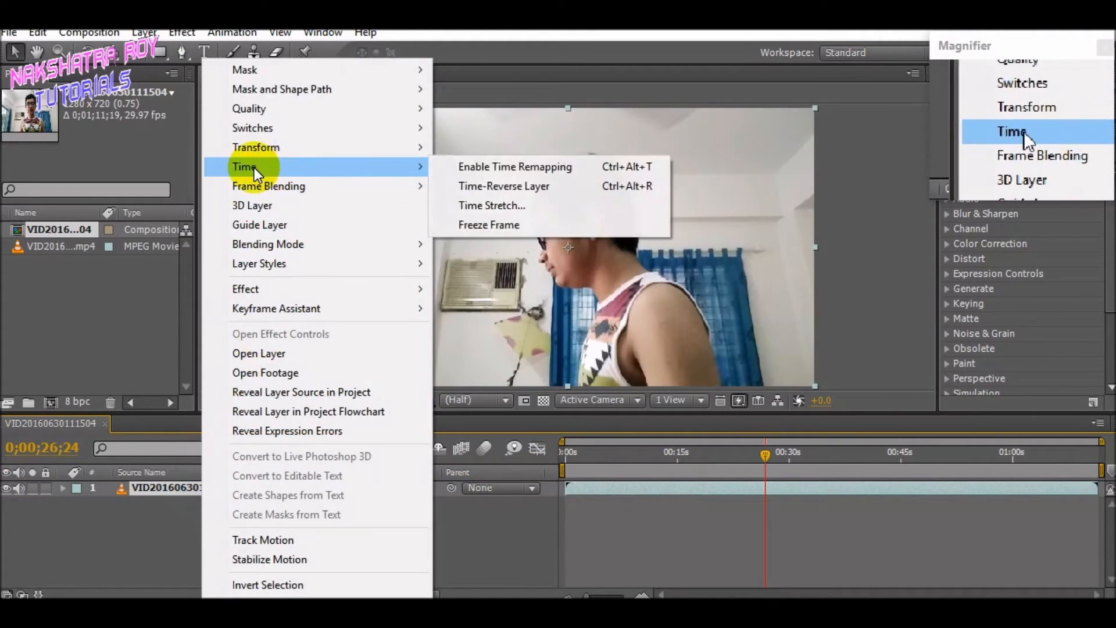
click(485, 167)
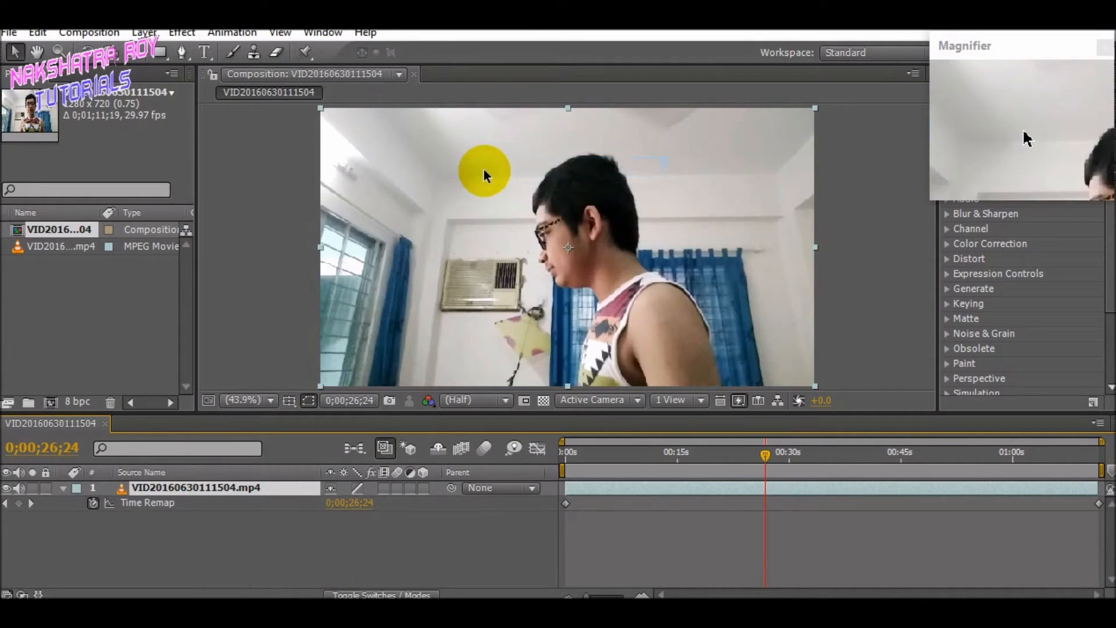
click(566, 504)
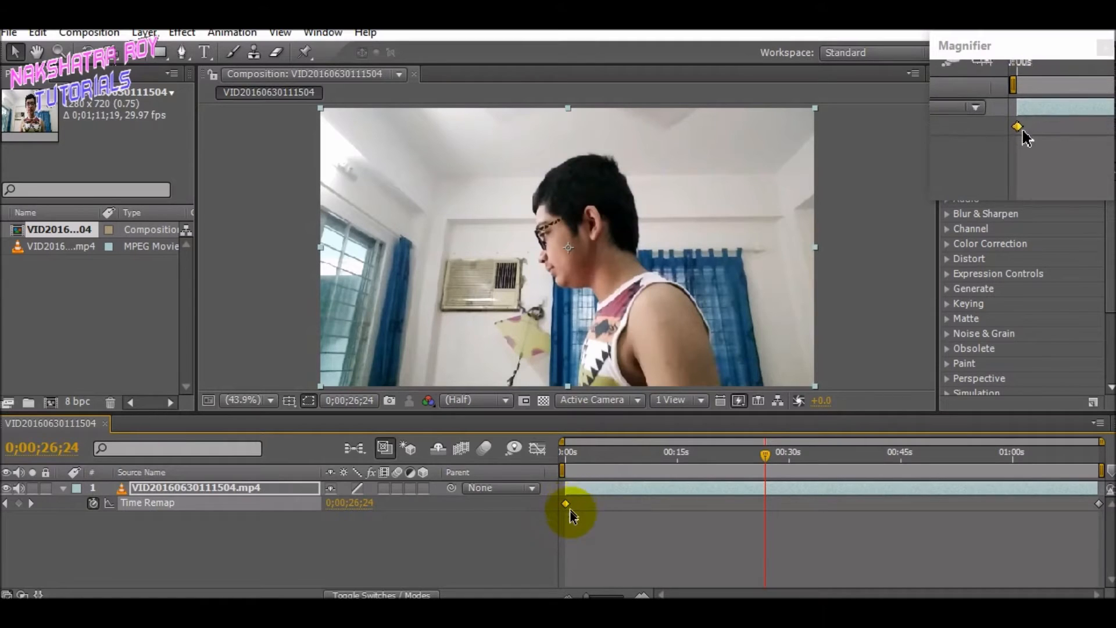
drag(570, 507, 1100, 511)
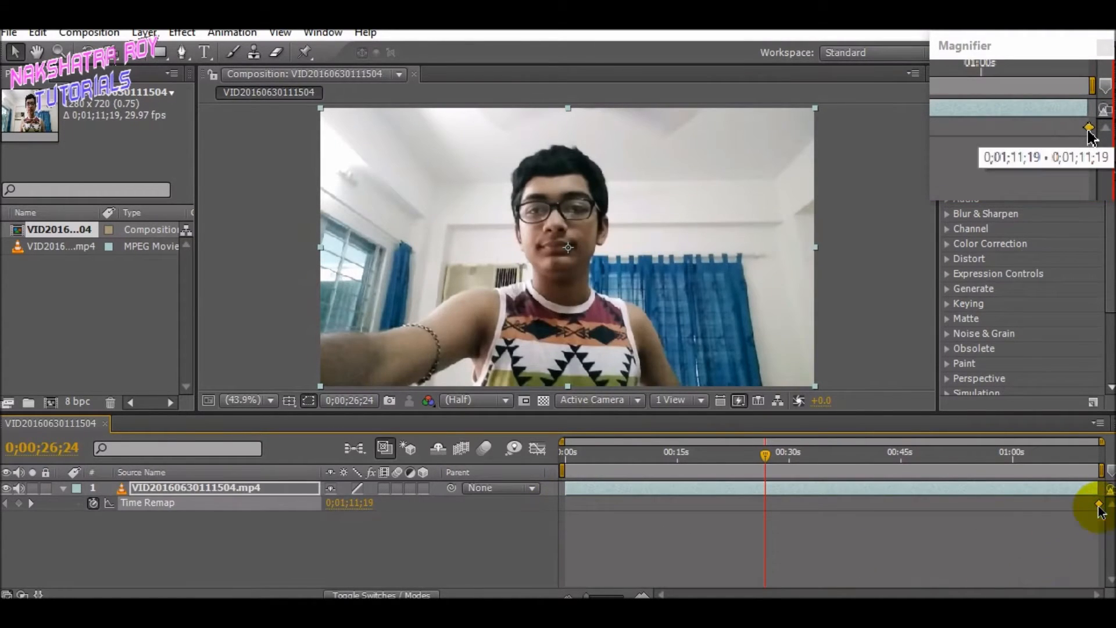
key(Delete)
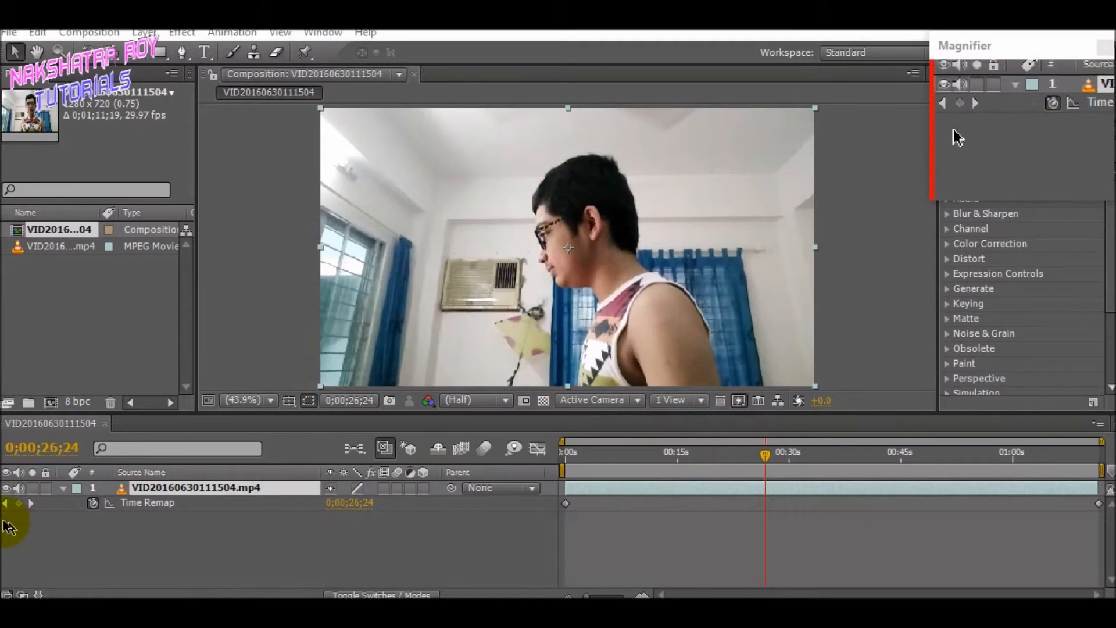
Step: Add Time Remap keyframes at 0;00;26;24 and 0;00;45;10 to mark the section to retime
click(731, 546)
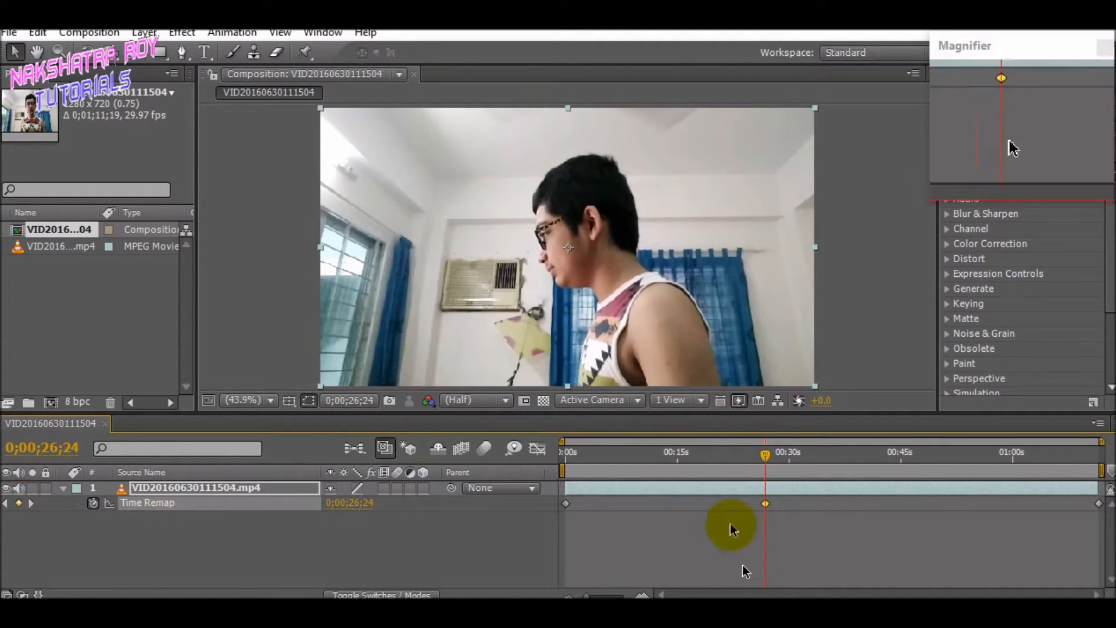
drag(770, 459, 904, 455)
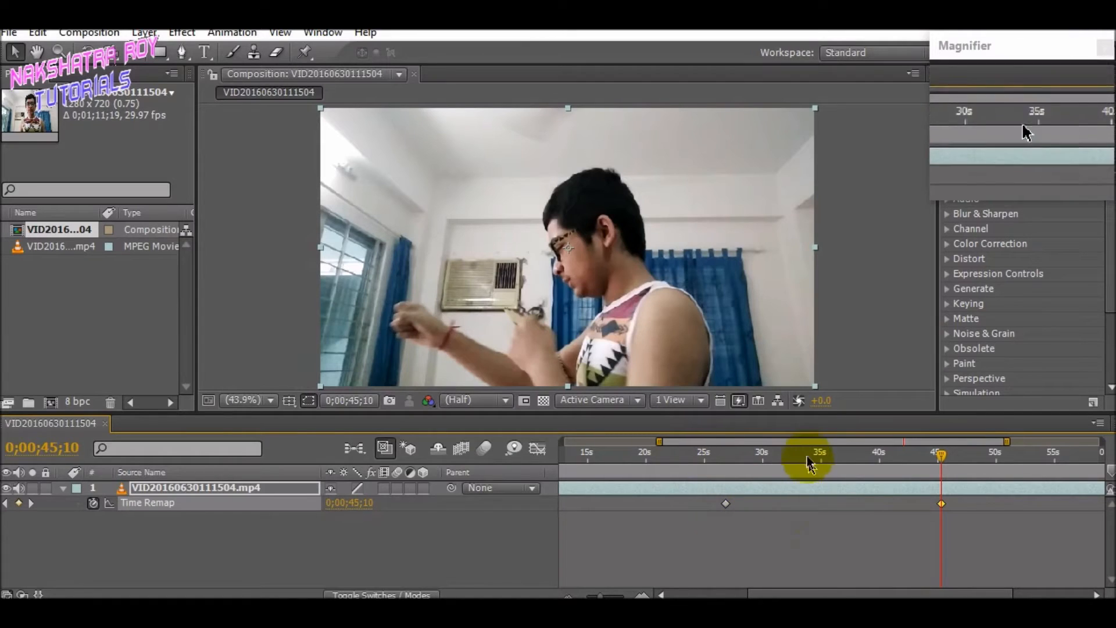
Step: Select the last two Time Remap keyframes and shift them earlier together, placing the first of them at about 33 seconds
click(916, 447)
drag(903, 444, 982, 445)
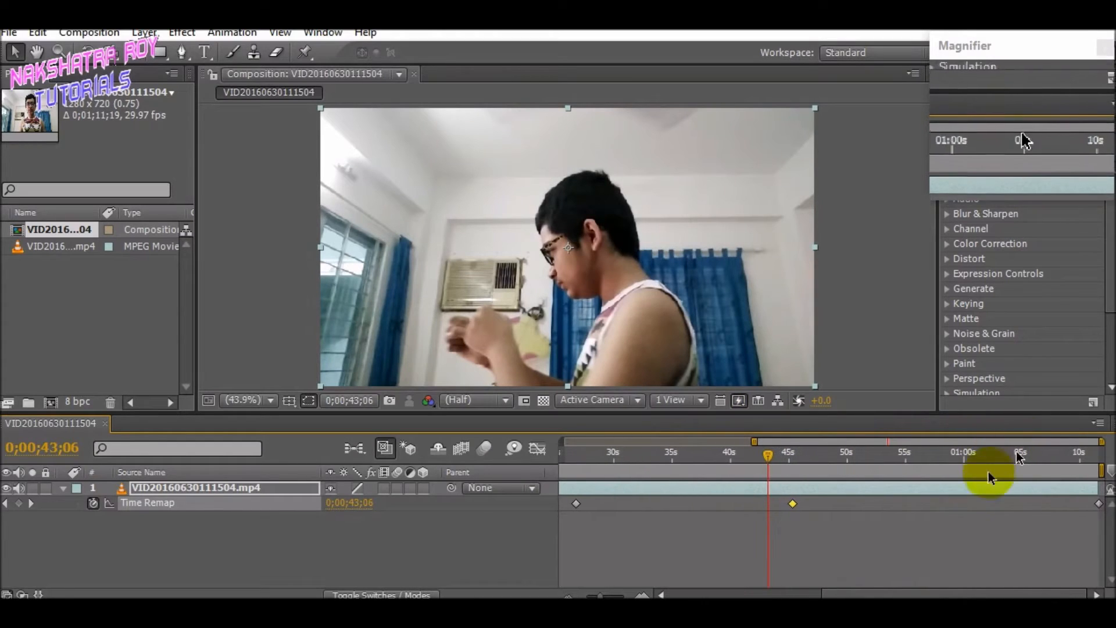
click(686, 553)
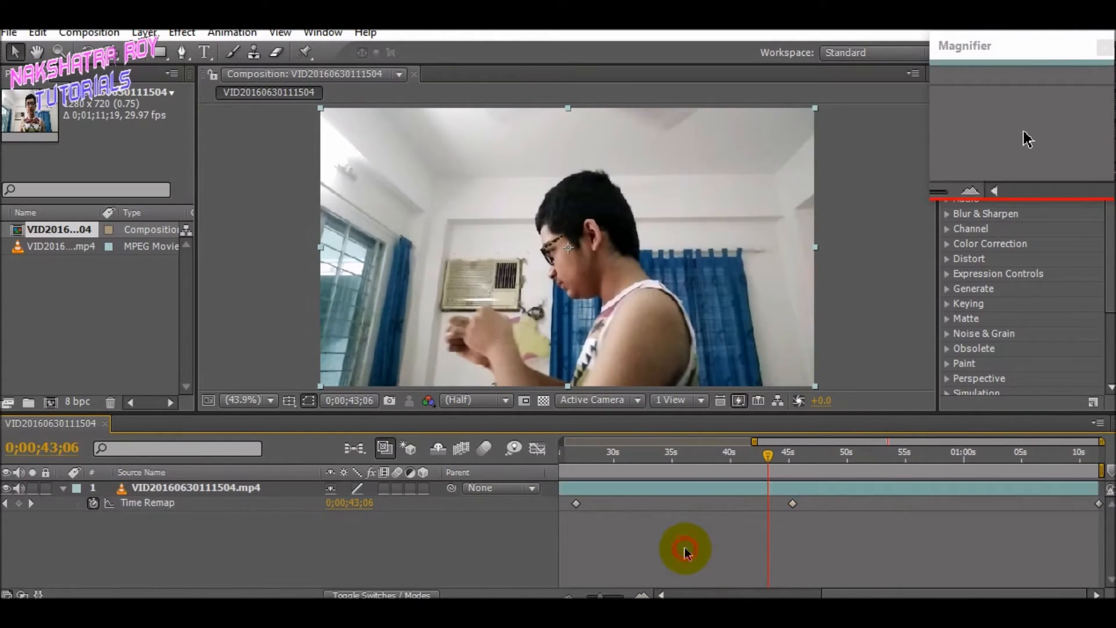
drag(702, 543, 794, 516)
drag(882, 514, 975, 510)
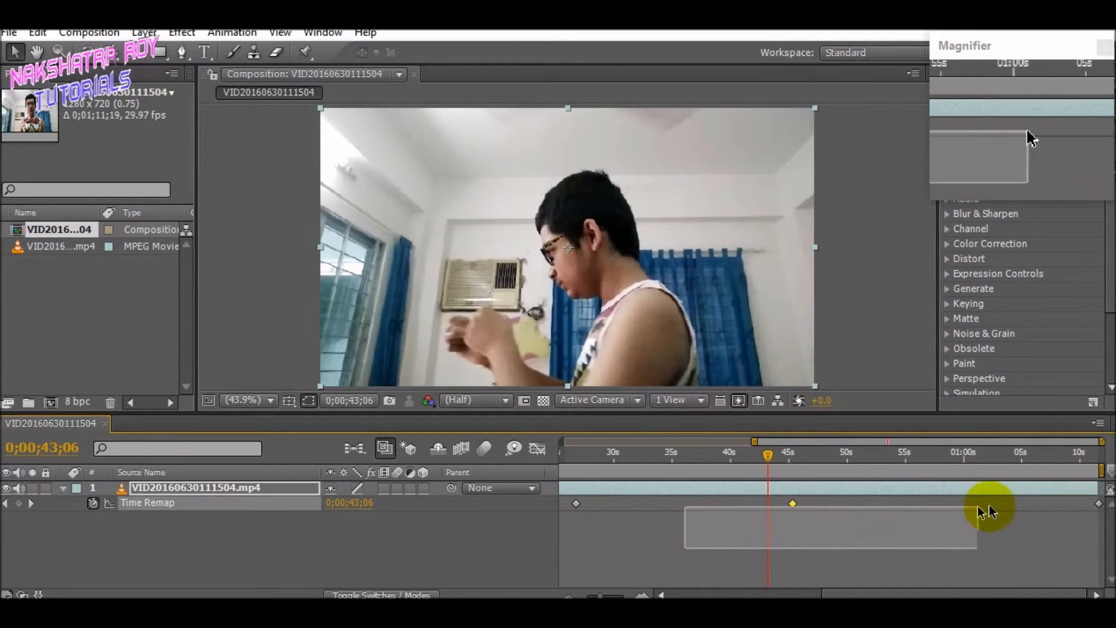
drag(1107, 504, 1107, 503)
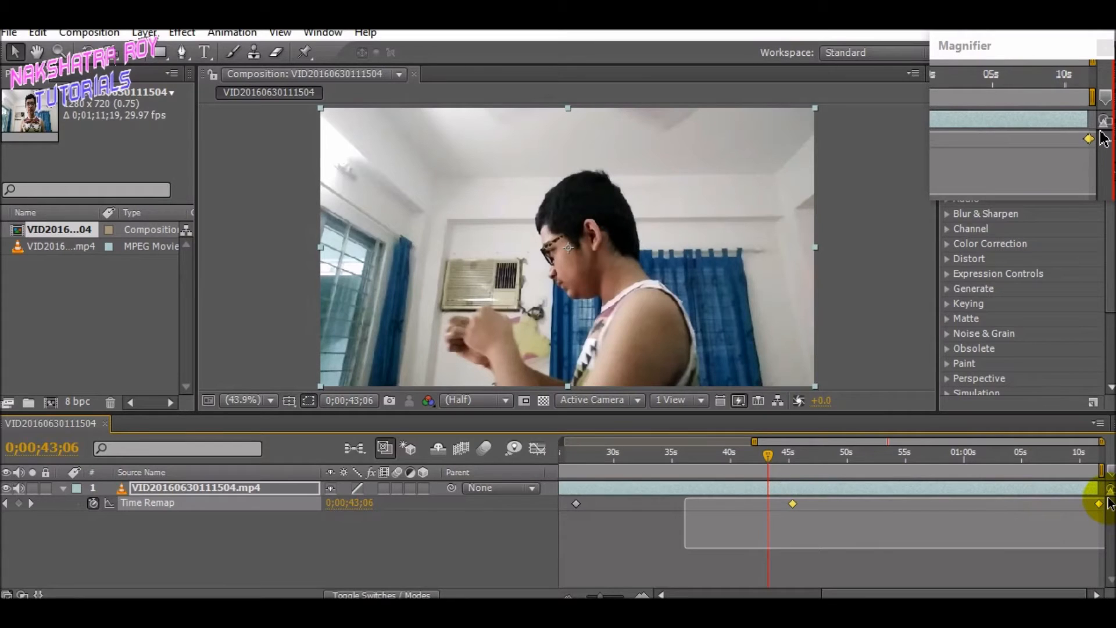
drag(1107, 503, 1103, 501)
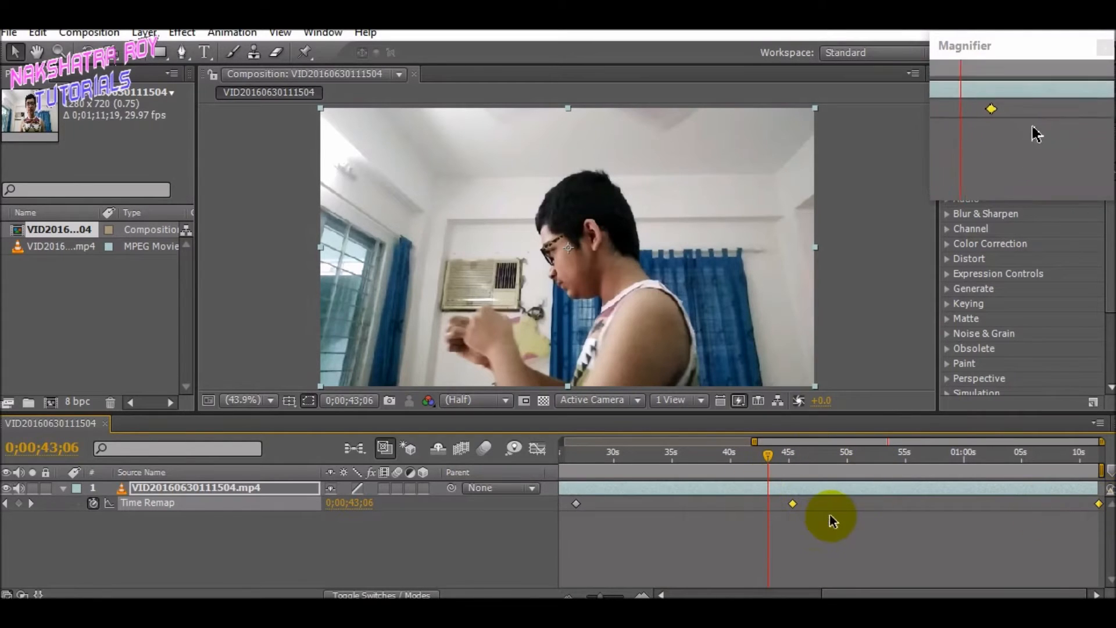
drag(794, 503, 643, 503)
Step: End the work area at the last Time Remap keyframe, 0;00;58;22, and trim the composition to the work area
drag(766, 461, 950, 459)
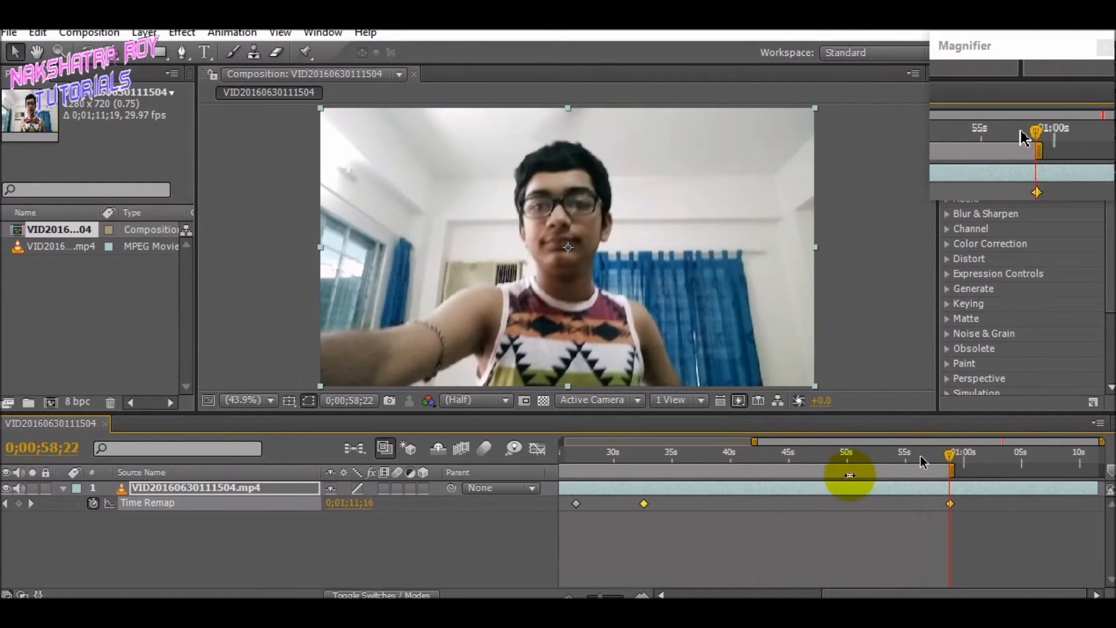
right_click(850, 474)
click(930, 525)
drag(810, 444, 563, 448)
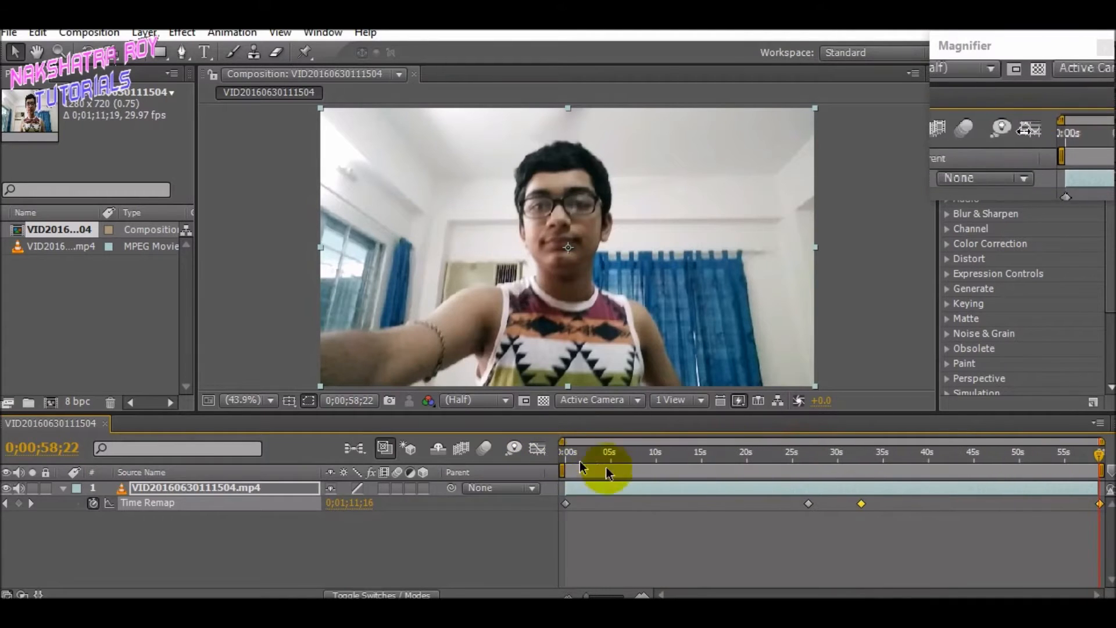
Step: Preview the retimed footage from about 24 to 40 seconds, across the two middle Time Remap keyframes
drag(1090, 458, 785, 473)
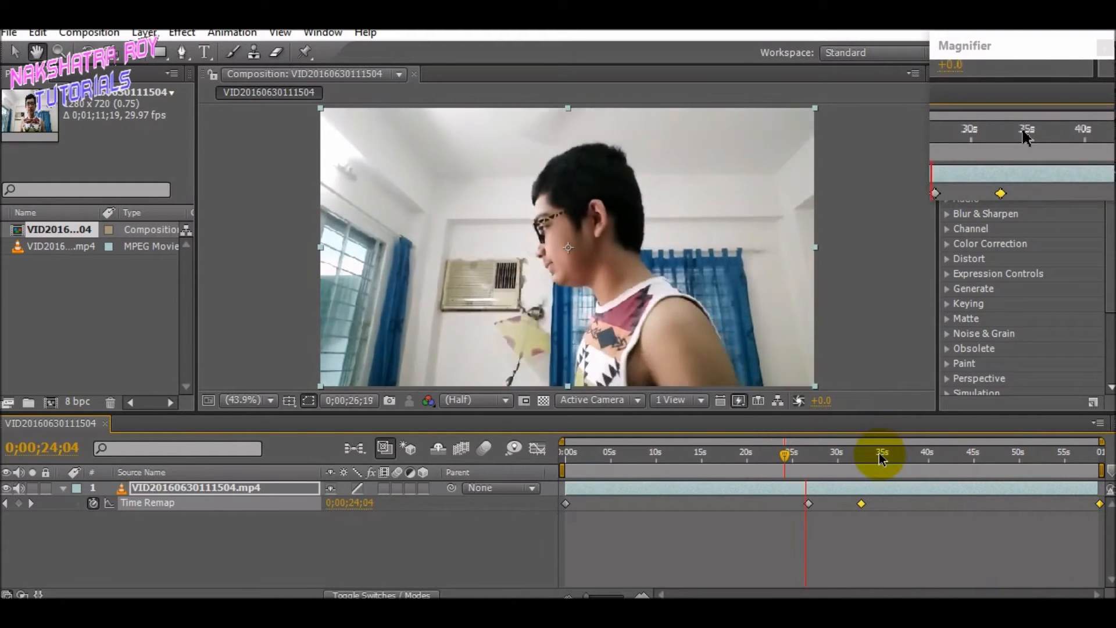
key(space)
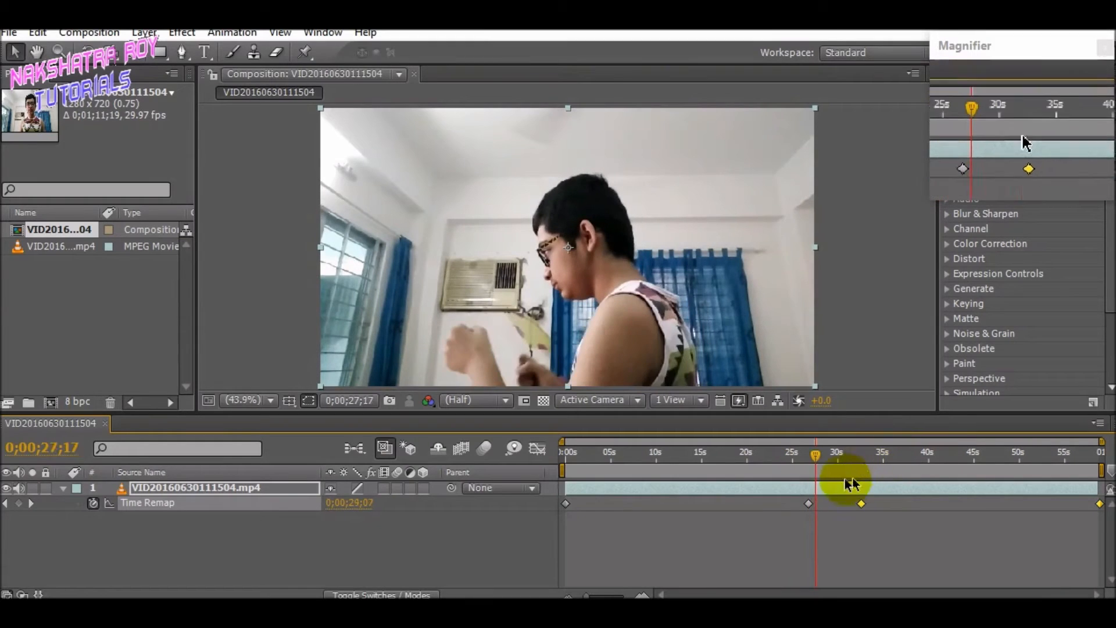
drag(816, 452, 876, 457)
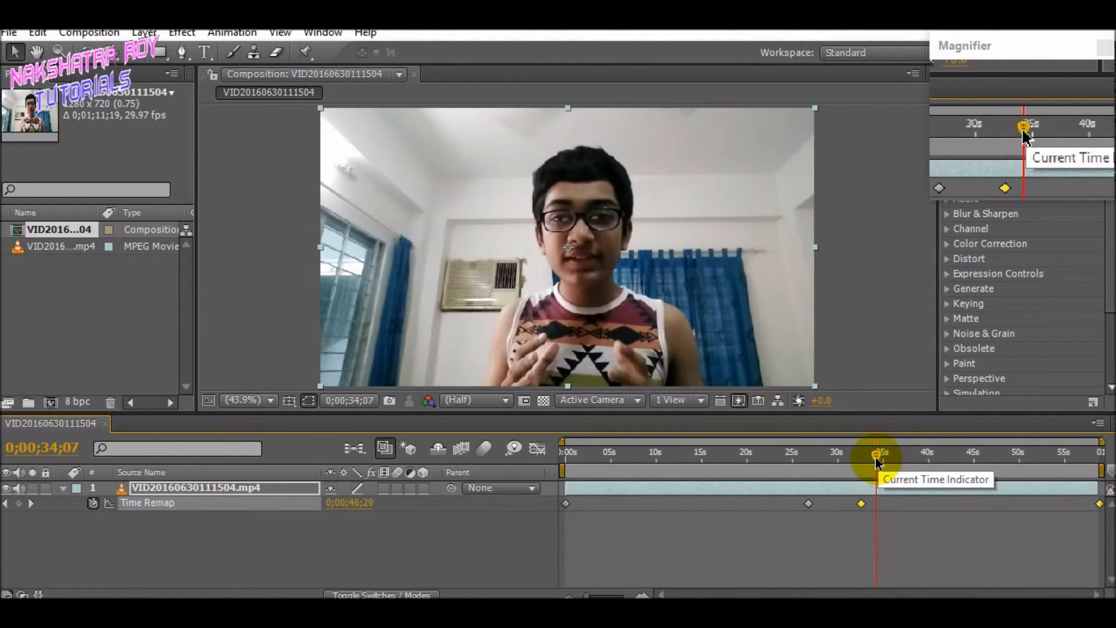
drag(879, 457, 930, 460)
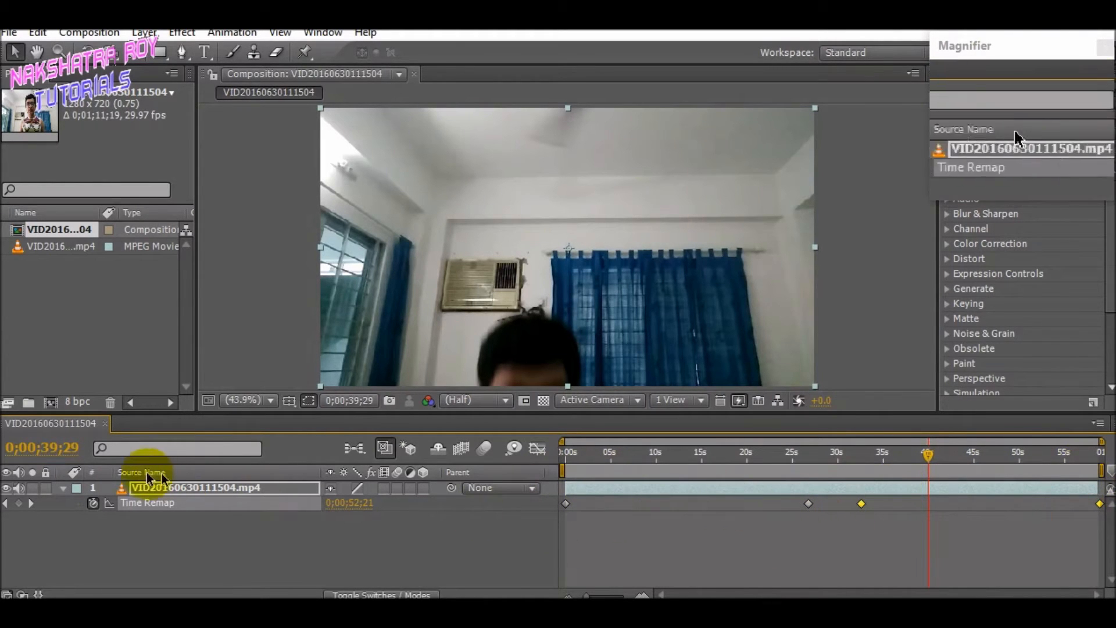
Step: Create a new composition, Comp 1, with a duration of 0:01:40:00
click(51, 402)
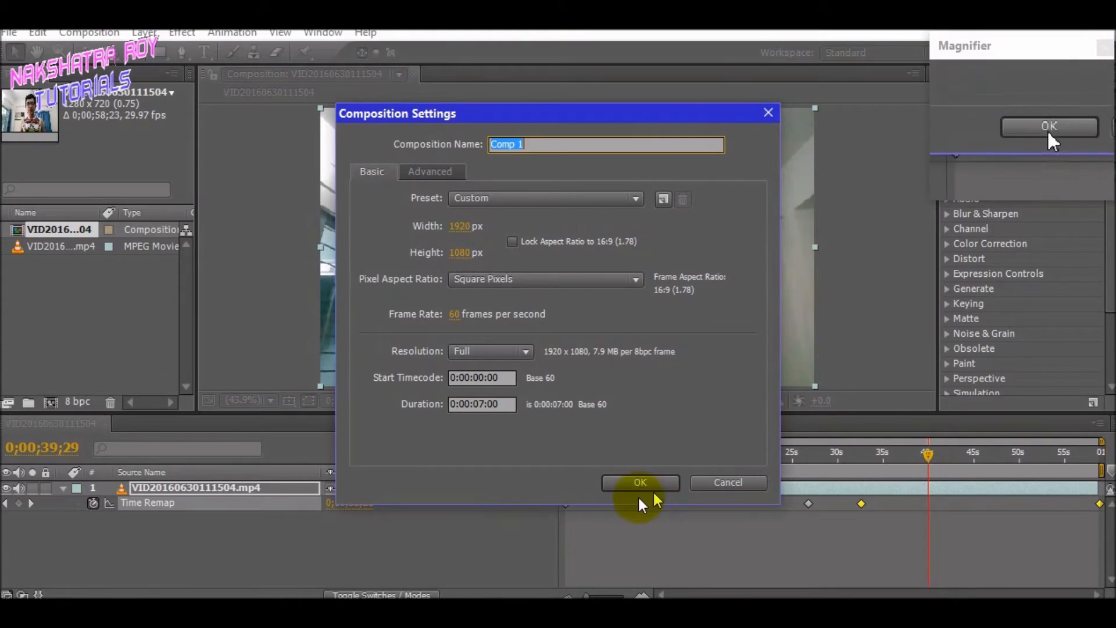
click(482, 405)
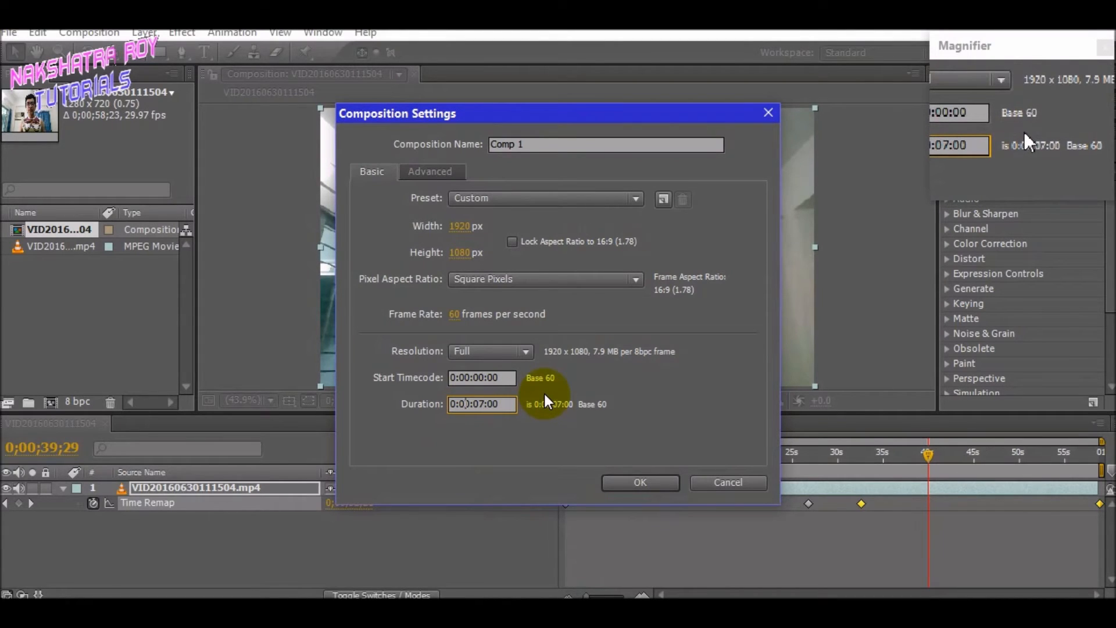
key(BackSpace)
key(BackSpace)
text(01)
key(Right)
key(Right)
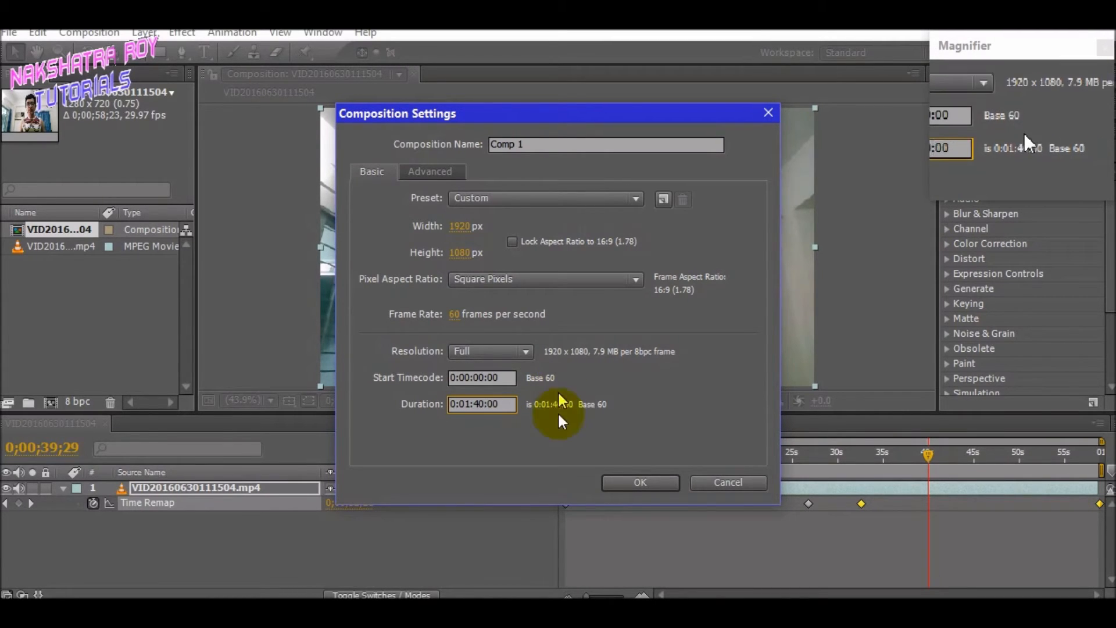
click(633, 486)
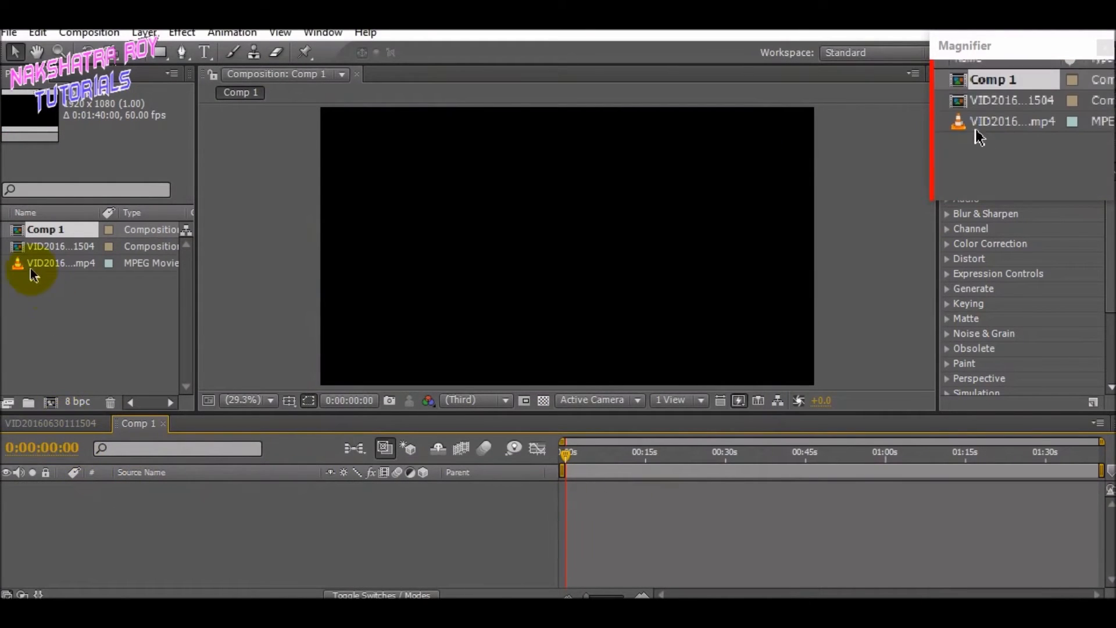
Step: Add the VID20160630111504.mp4 clip to Comp 1 and scale it up to fill the frame
drag(32, 261, 194, 560)
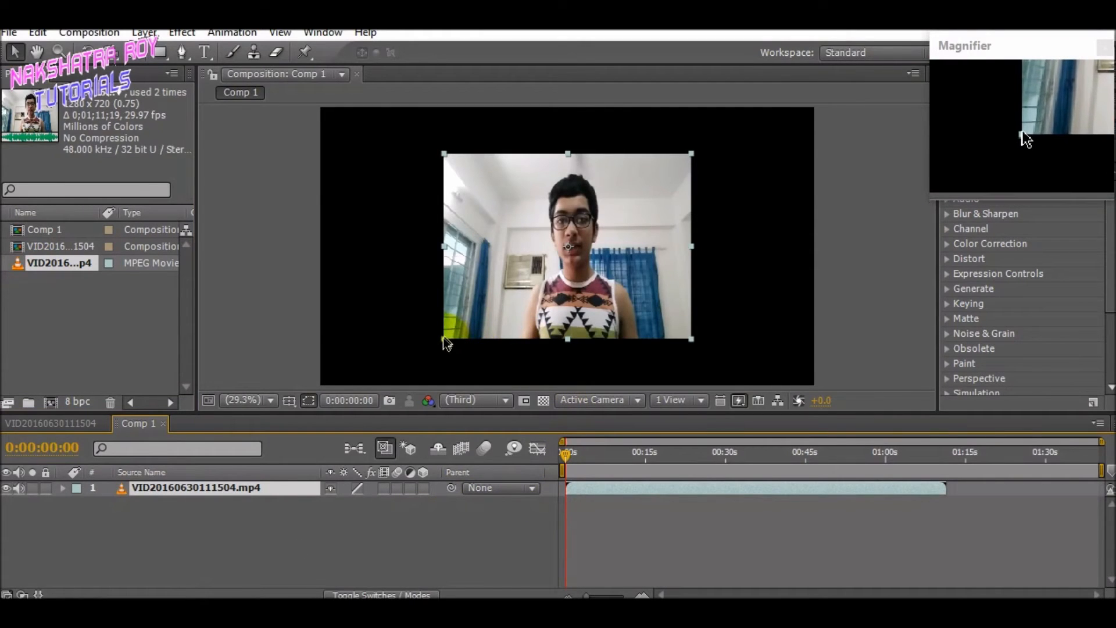
drag(443, 341, 341, 386)
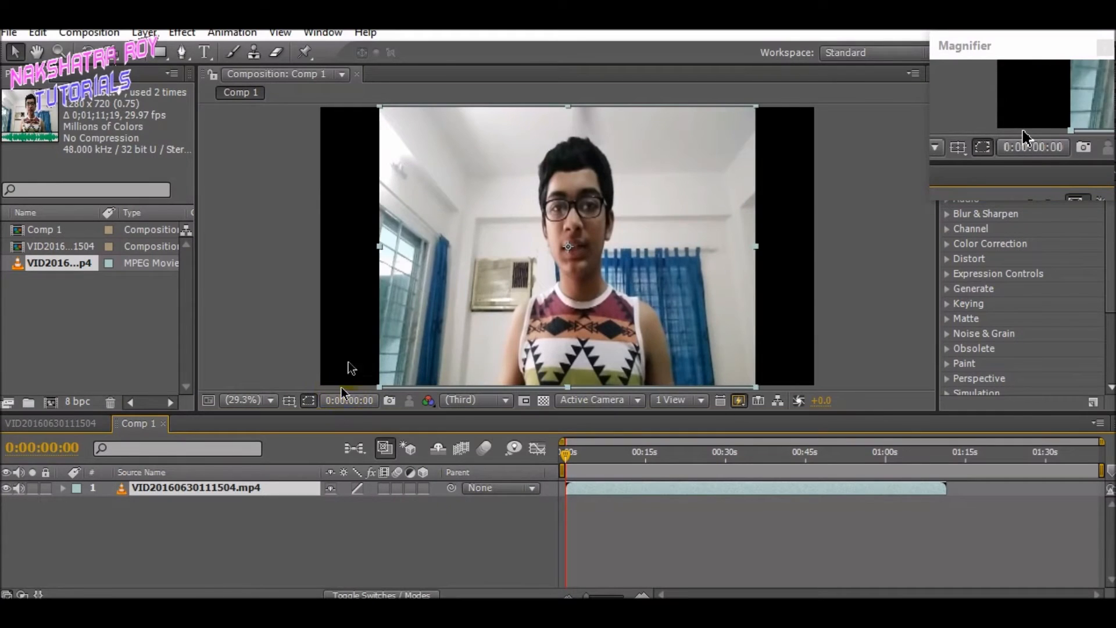
drag(375, 256, 320, 246)
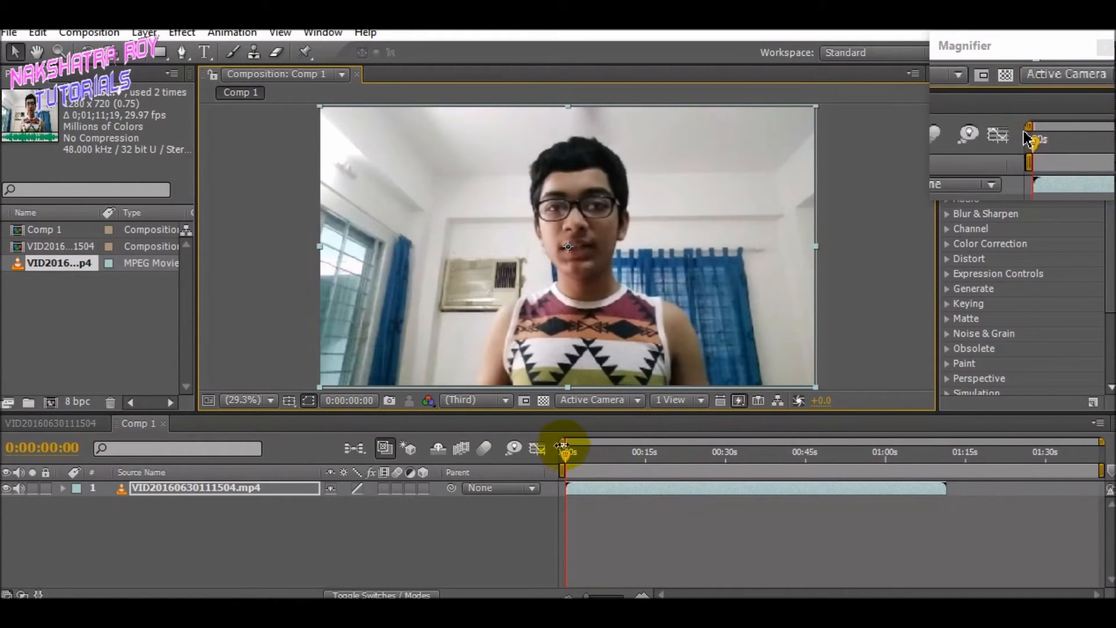
Step: Enable time remapping on the clip and add Time Remap keyframes at 0:00:51:29 and 0:00:52:48 around the fast movement
drag(564, 451, 819, 456)
click(728, 411)
drag(727, 411, 729, 422)
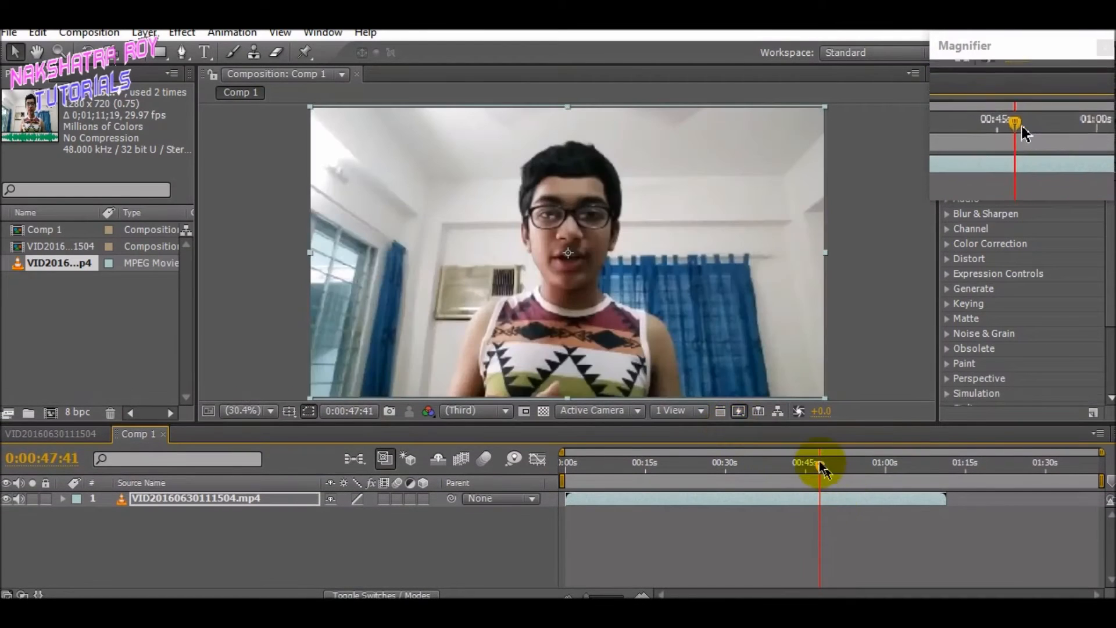
drag(821, 465, 842, 468)
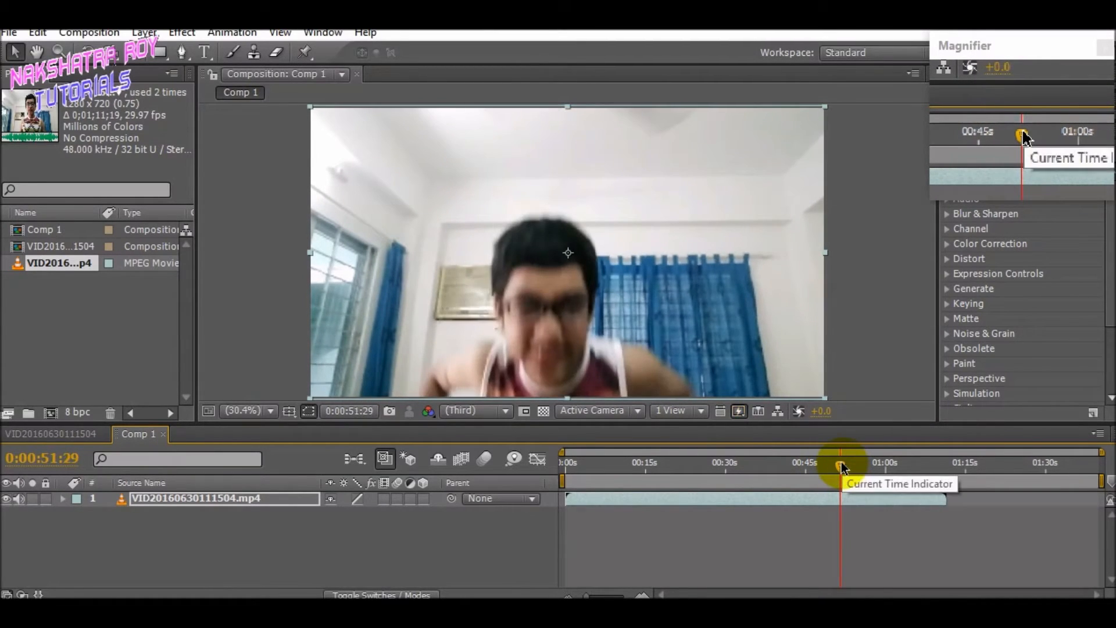
click(205, 501)
right_click(205, 500)
mouse_move(296, 167)
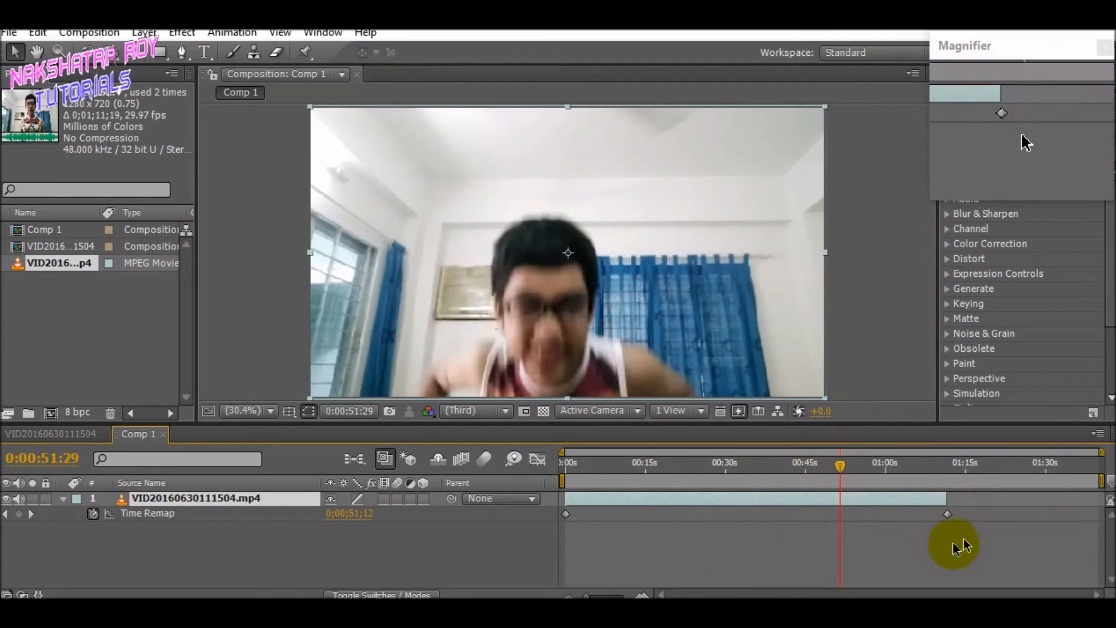
click(18, 514)
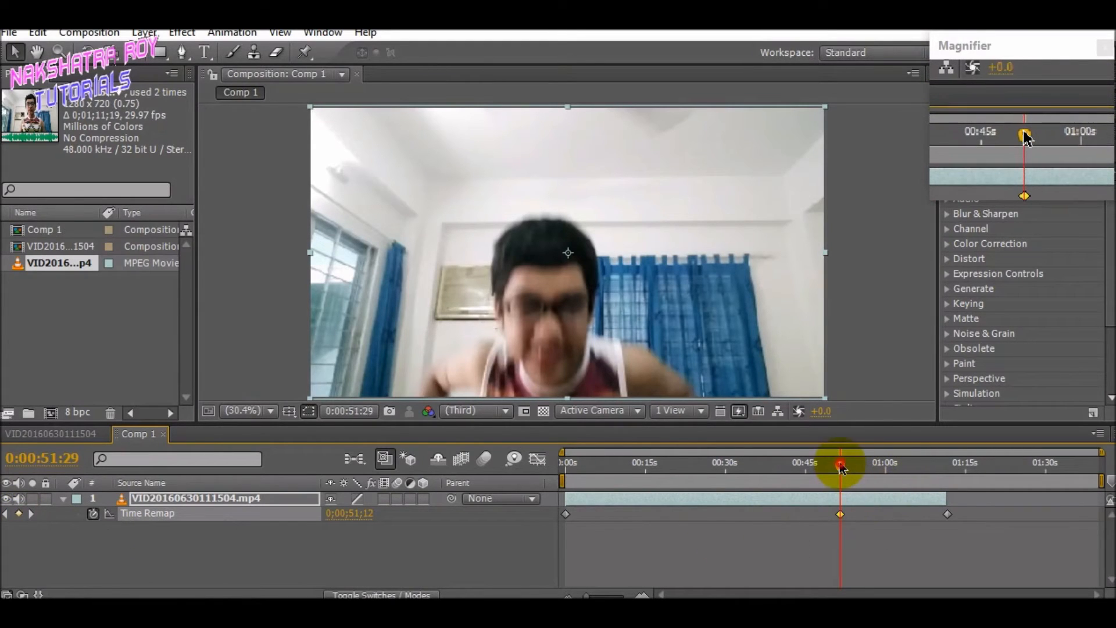
drag(840, 465, 847, 466)
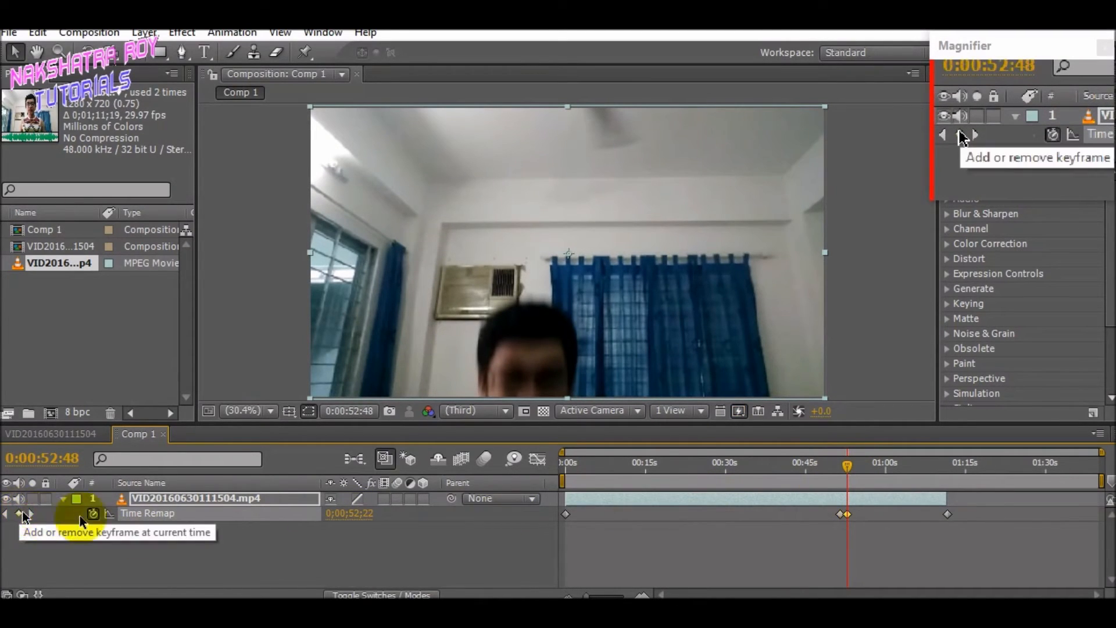
Step: Select the last two Time Remap keyframes and shift them later together, placing the first of them at about 1 minute 5 seconds
drag(561, 454, 670, 452)
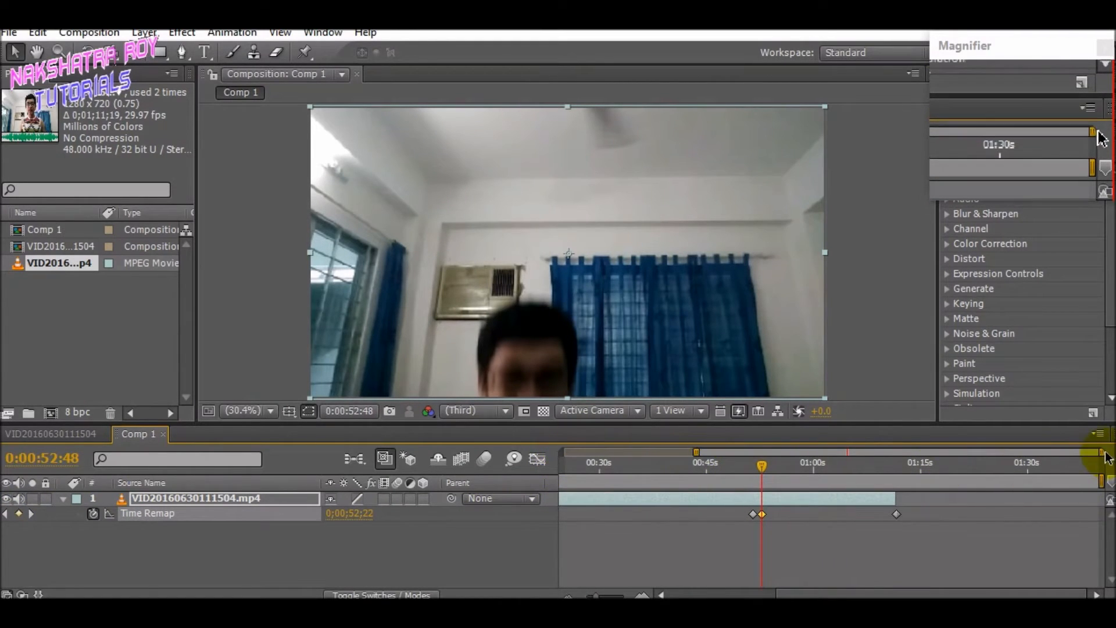
drag(1100, 452, 1000, 450)
drag(931, 456, 1000, 451)
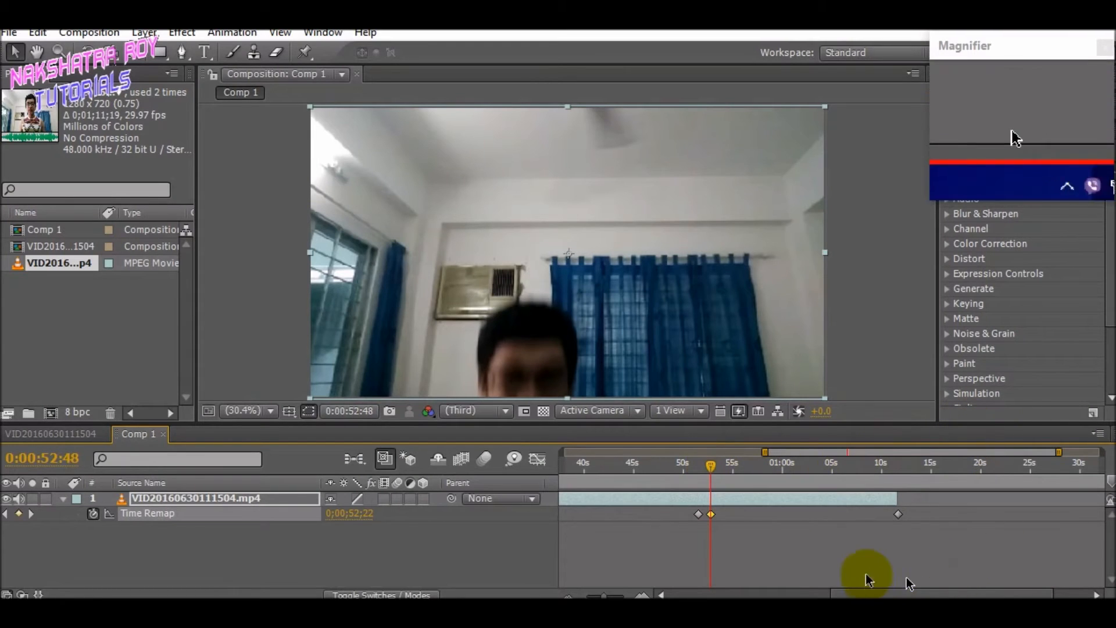
click(745, 547)
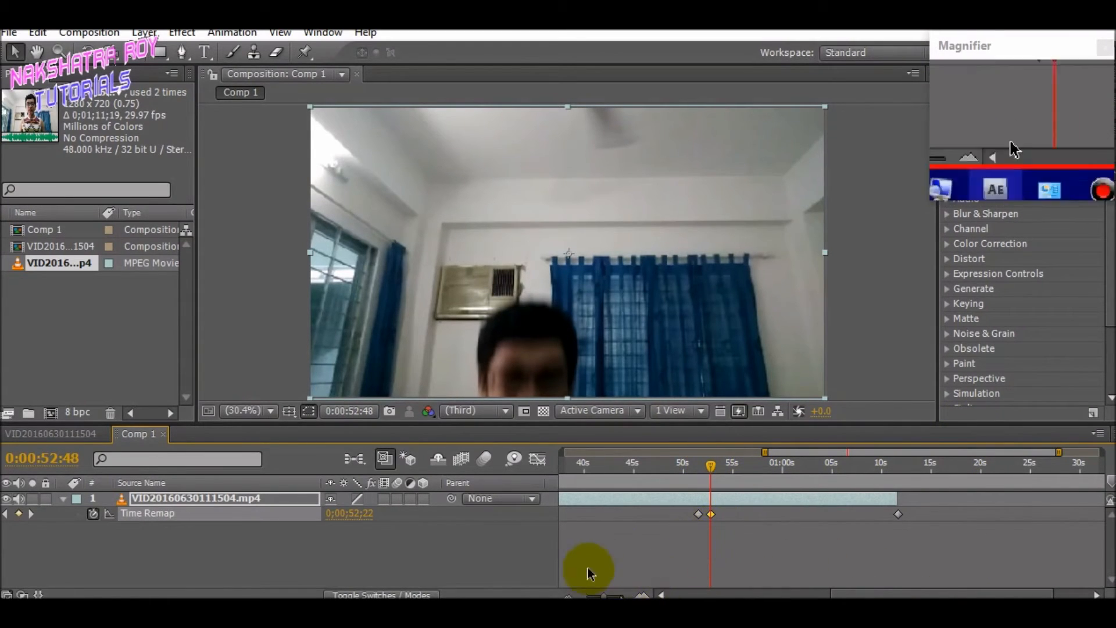
click(648, 562)
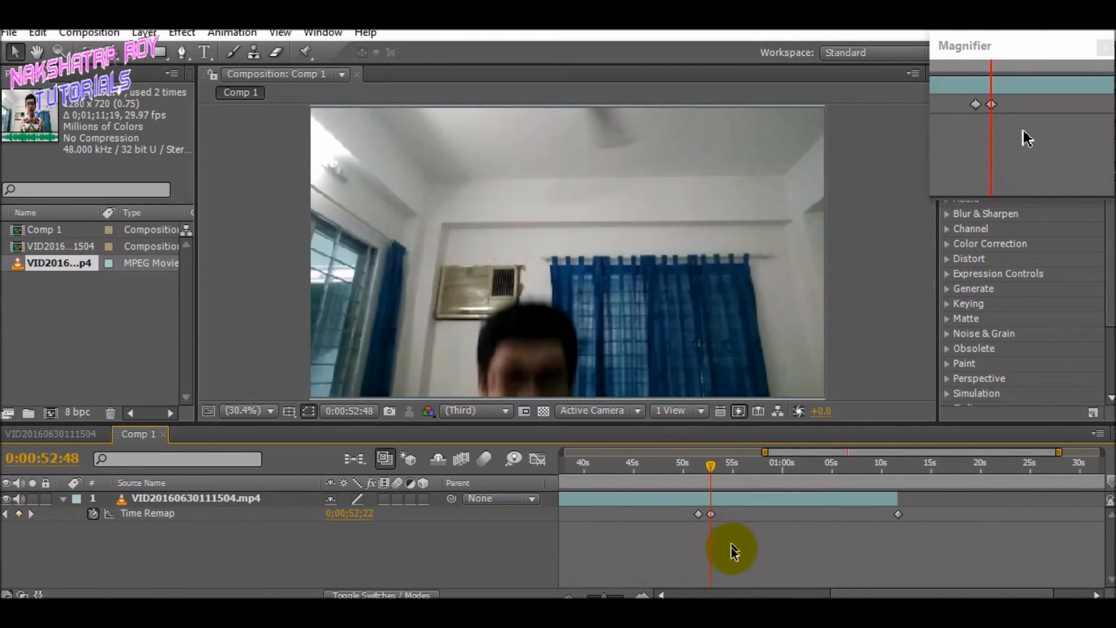
drag(721, 538, 988, 507)
click(764, 499)
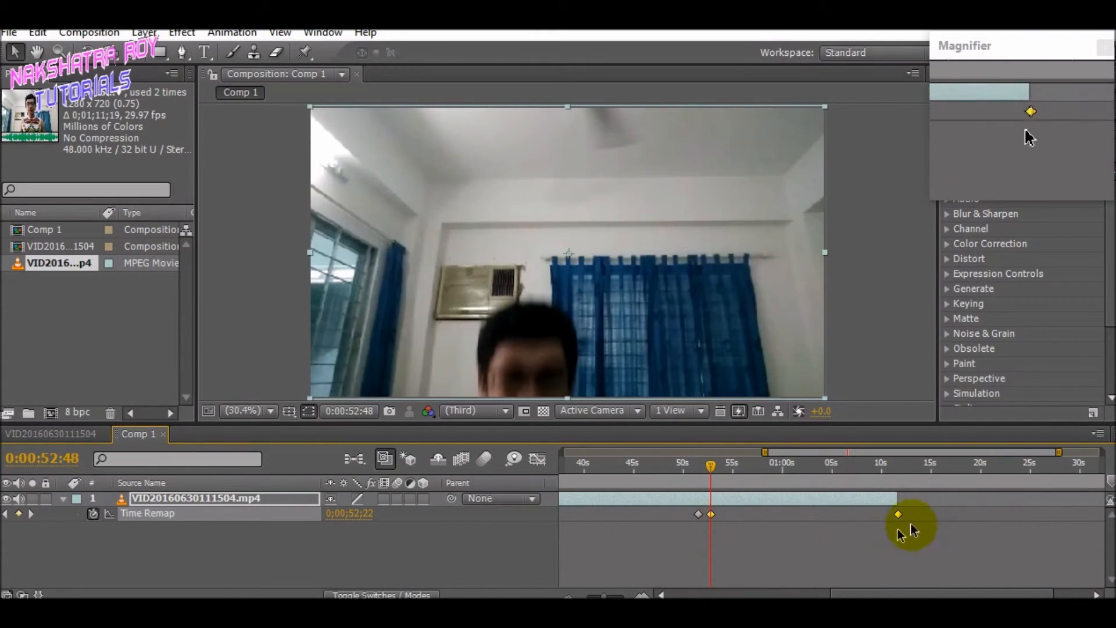
drag(905, 515, 1020, 516)
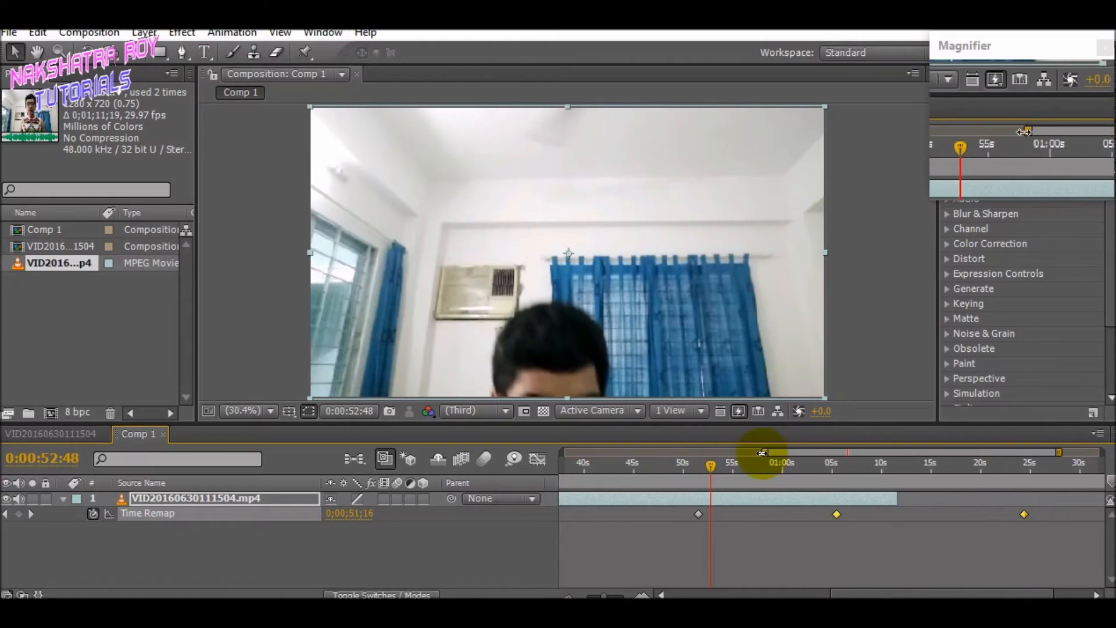
Step: Preview the slowed-down section from about 51 to 55 seconds
drag(768, 452, 547, 454)
drag(1057, 453, 1102, 453)
drag(835, 467, 844, 532)
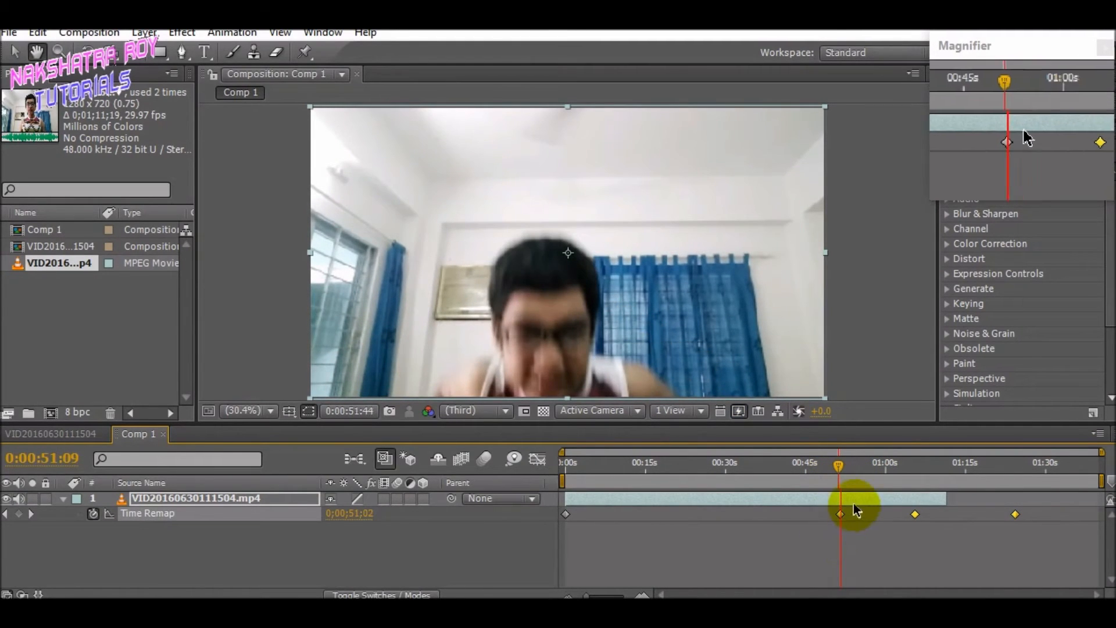
click(847, 465)
mouse_move(847, 465)
mouse_down()
mouse_move(967, 472)
mouse_move(862, 475)
mouse_up()
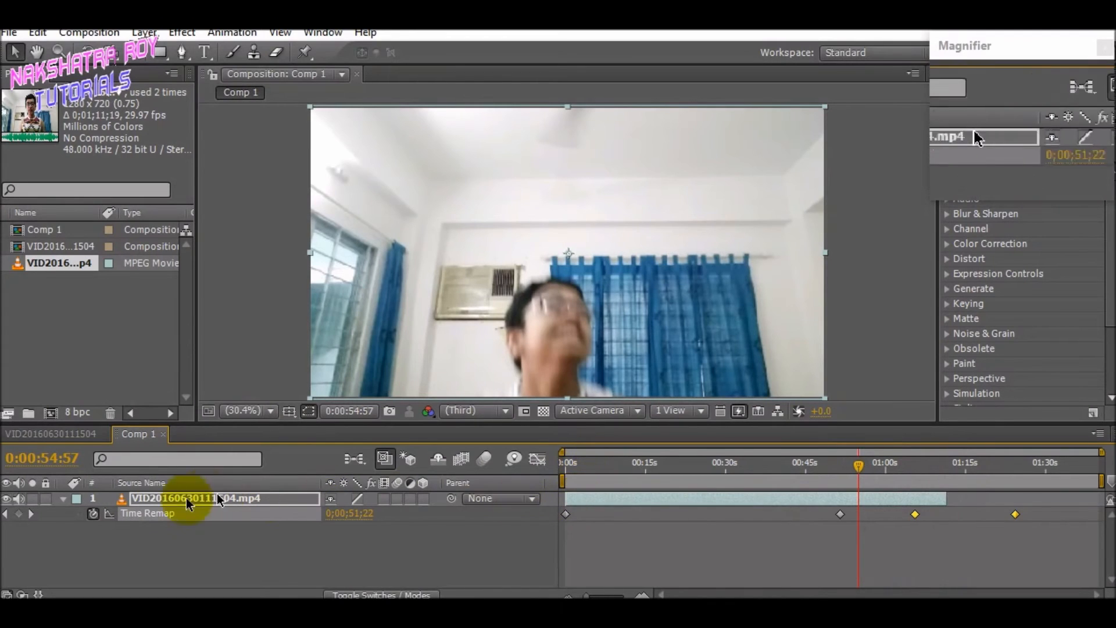
click(49, 434)
drag(926, 466, 1024, 466)
drag(549, 423, 549, 487)
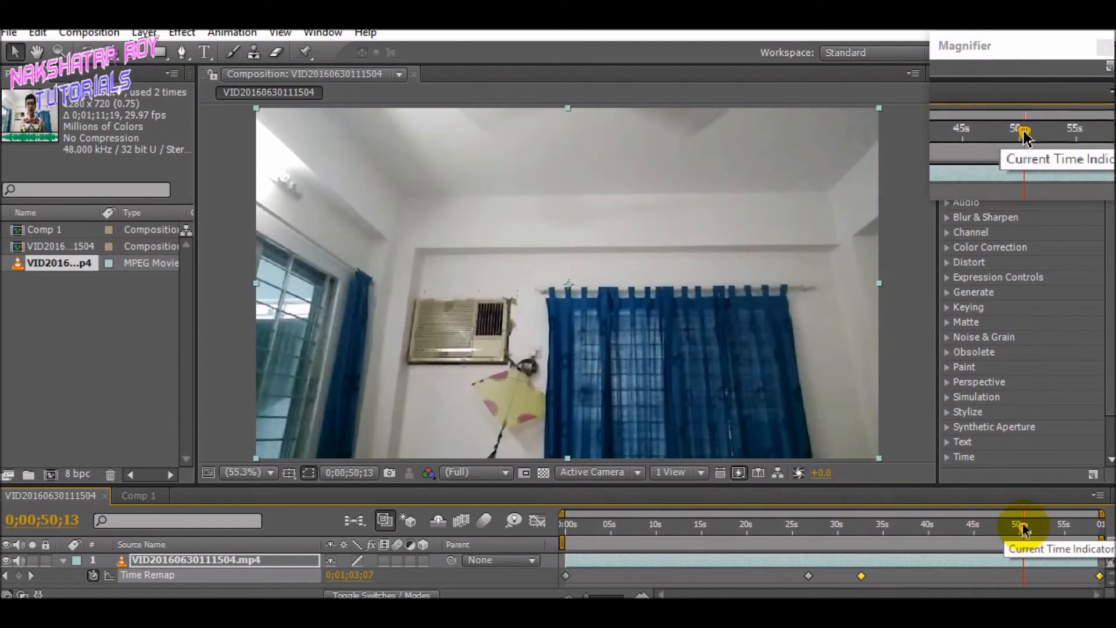
drag(1023, 528, 988, 529)
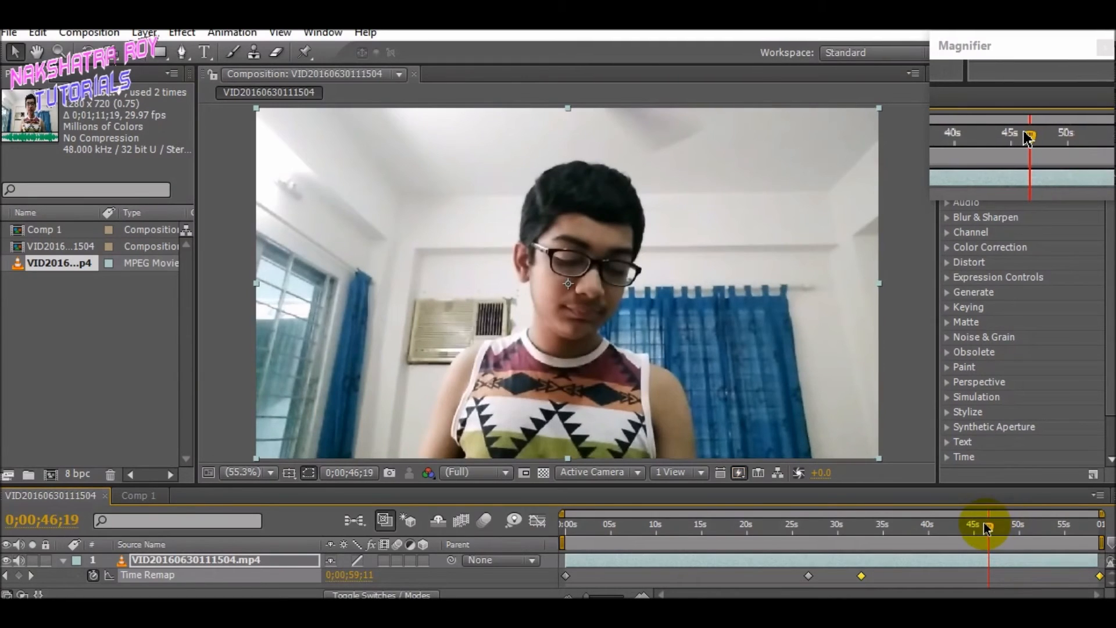
drag(987, 528, 982, 528)
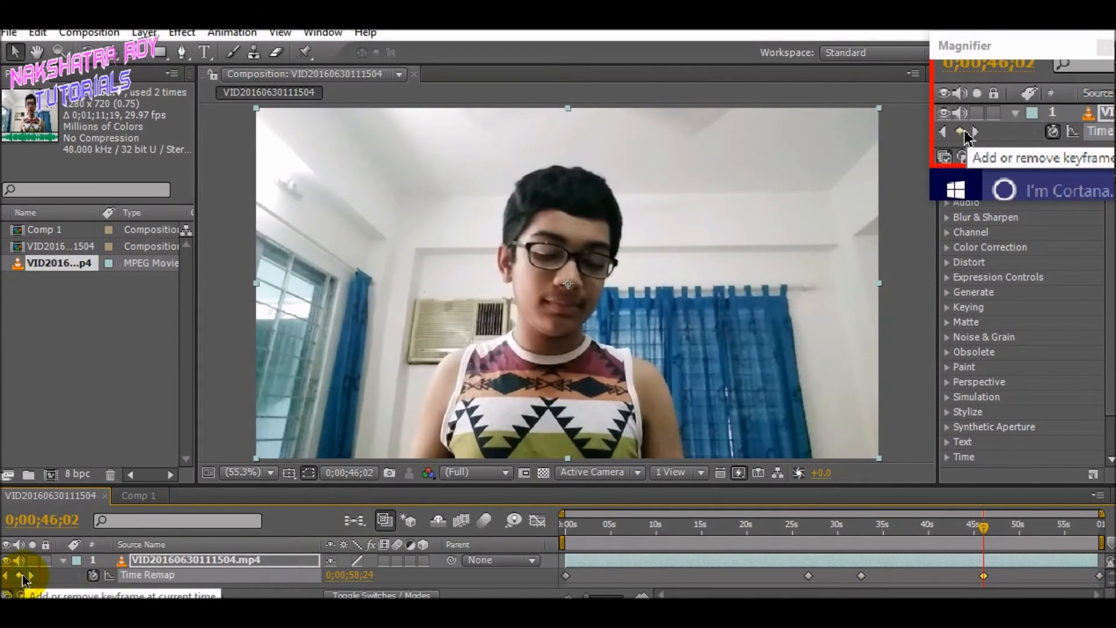
drag(982, 525, 1028, 527)
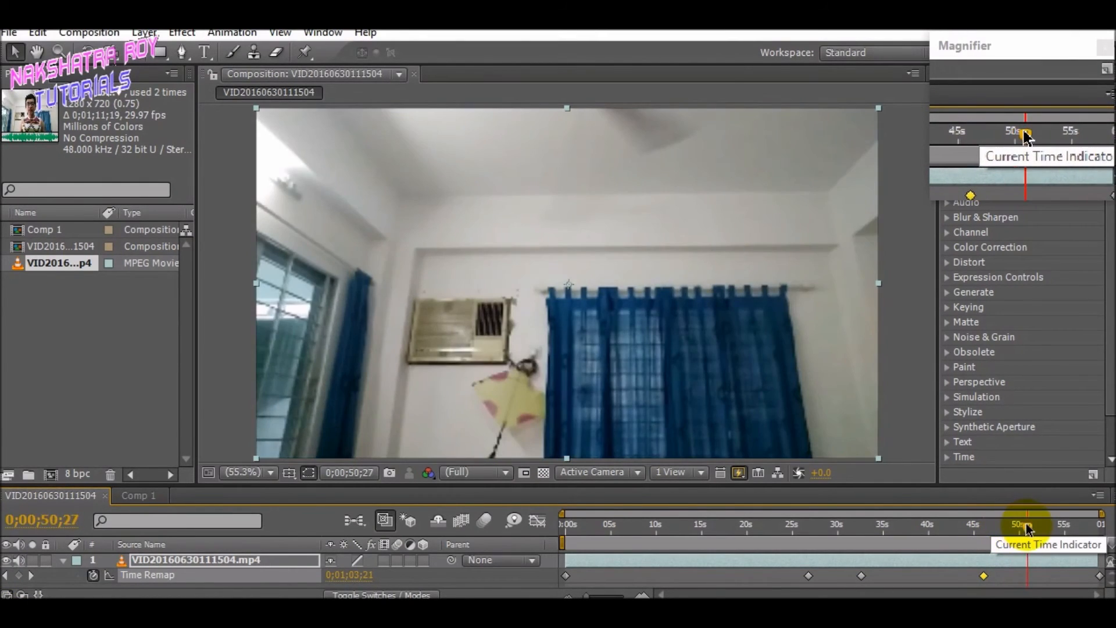
click(19, 575)
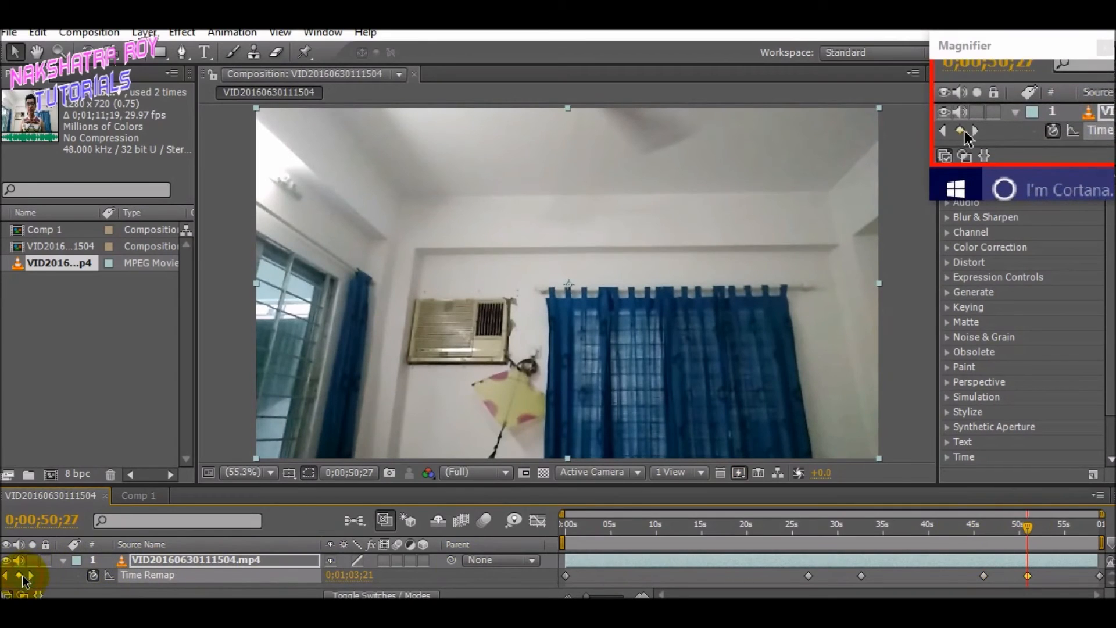
Step: Reverse the marked section by swapping the positions of the Time Remap keyframes at 0;00;46;02 and 0;00;50;27
drag(563, 514, 844, 513)
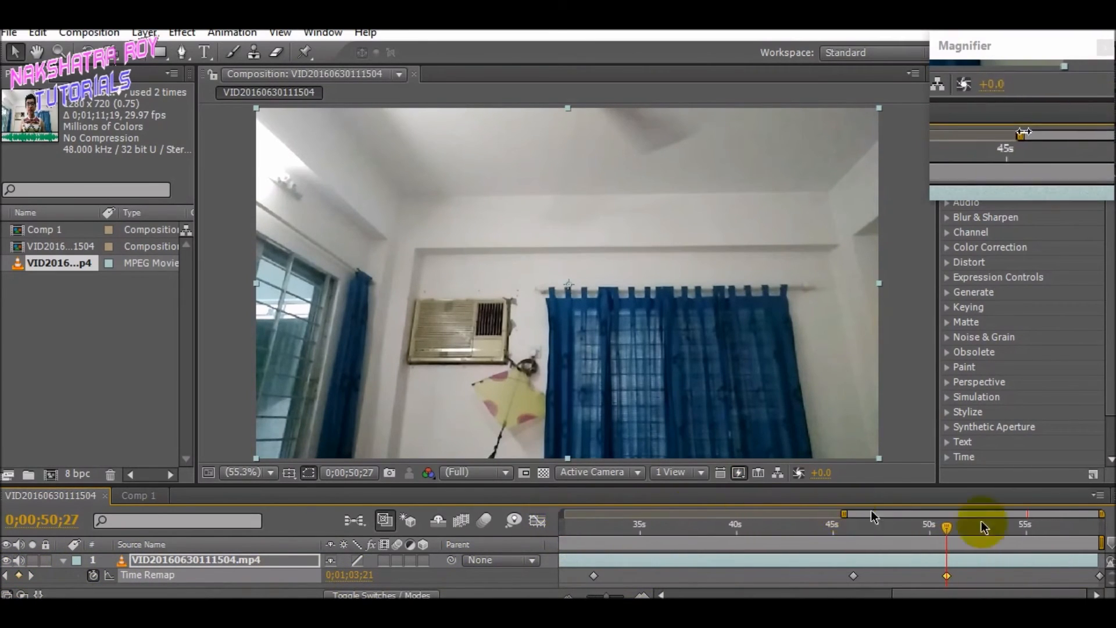
drag(1100, 513, 1049, 514)
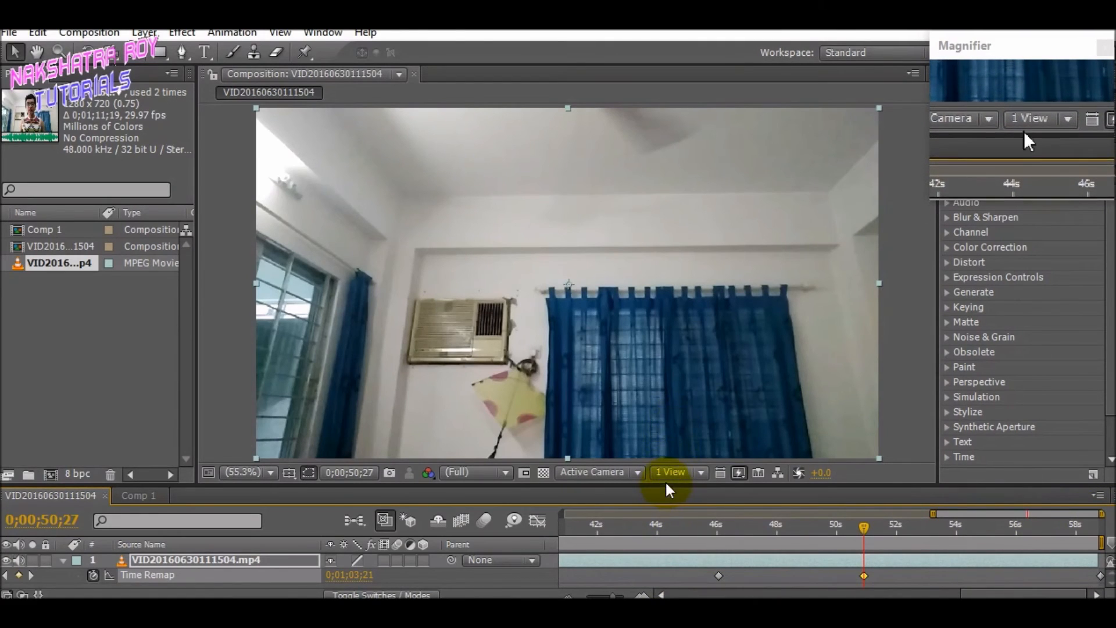
drag(668, 487, 662, 440)
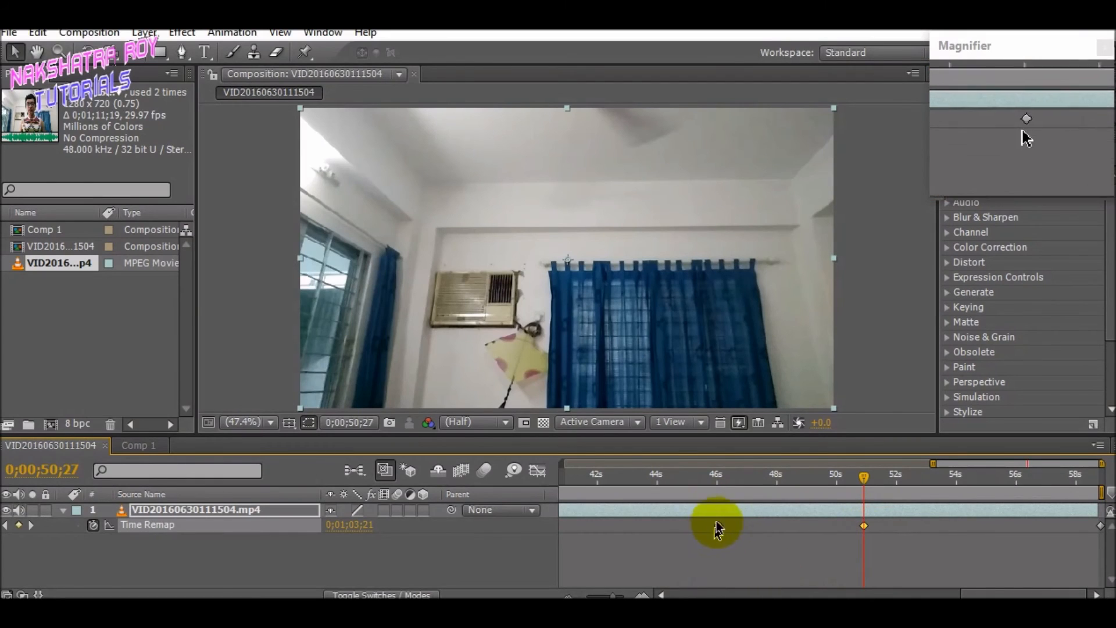
click(864, 525)
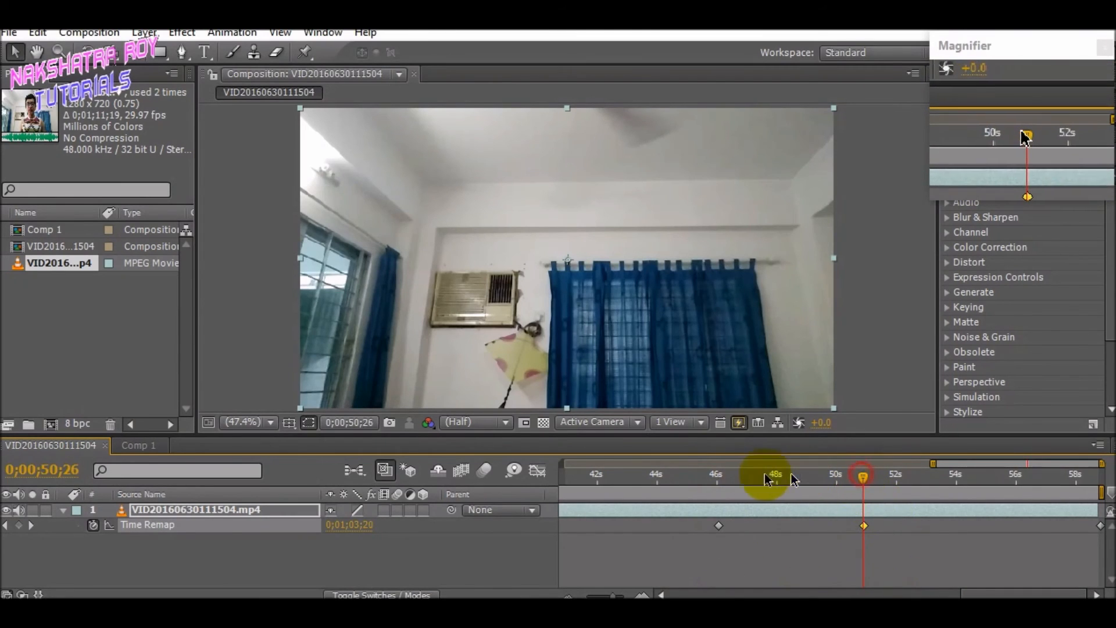
drag(738, 483, 845, 492)
drag(827, 488, 708, 480)
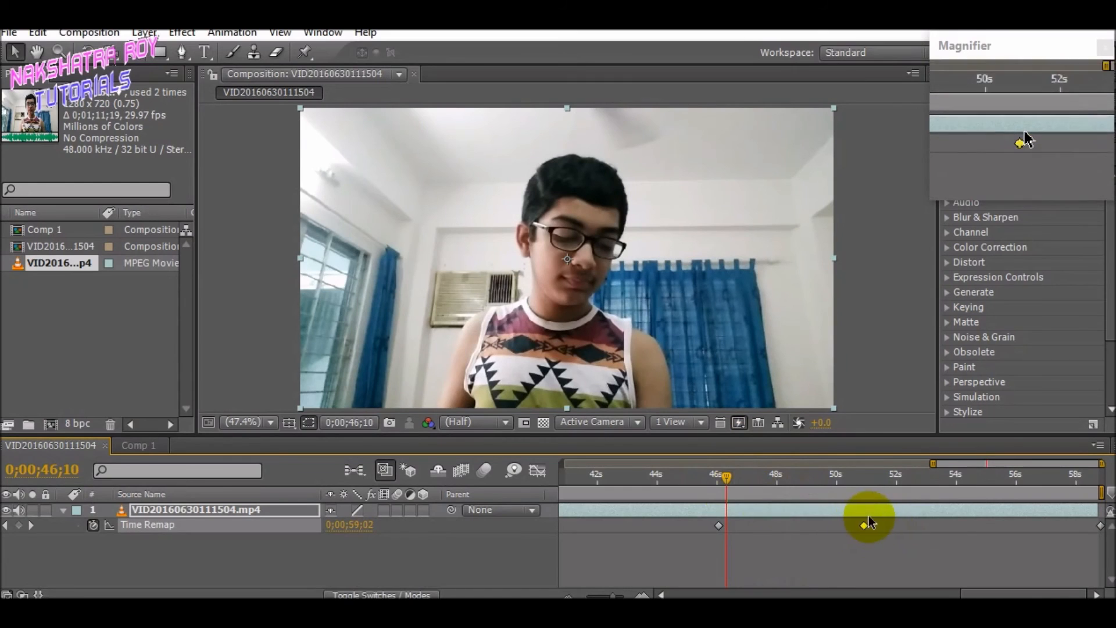
drag(726, 481, 864, 482)
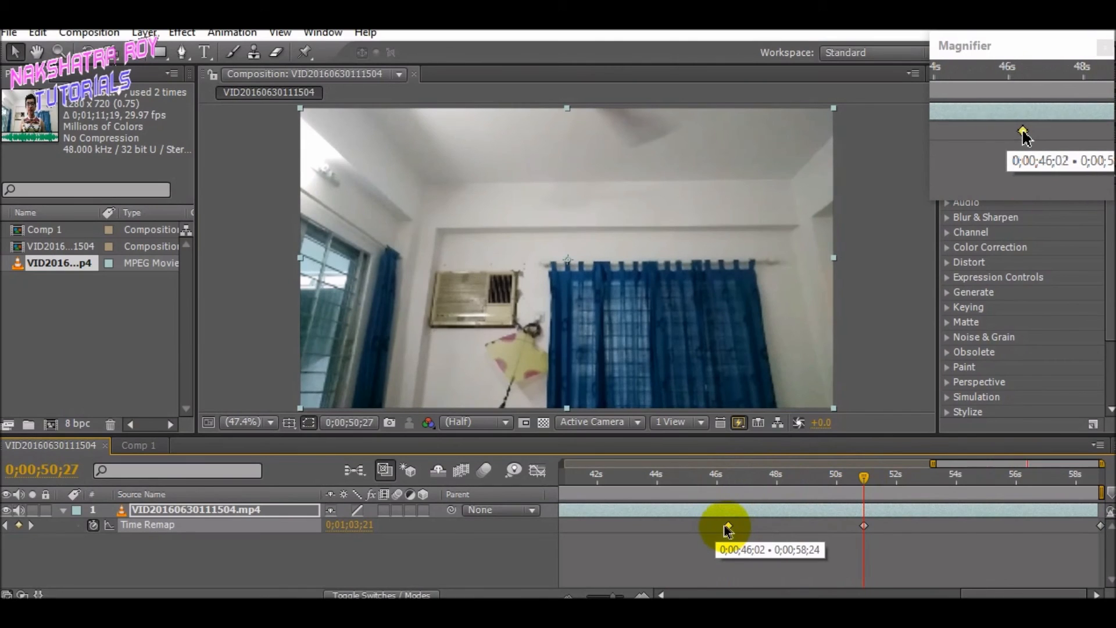
drag(753, 528, 719, 528)
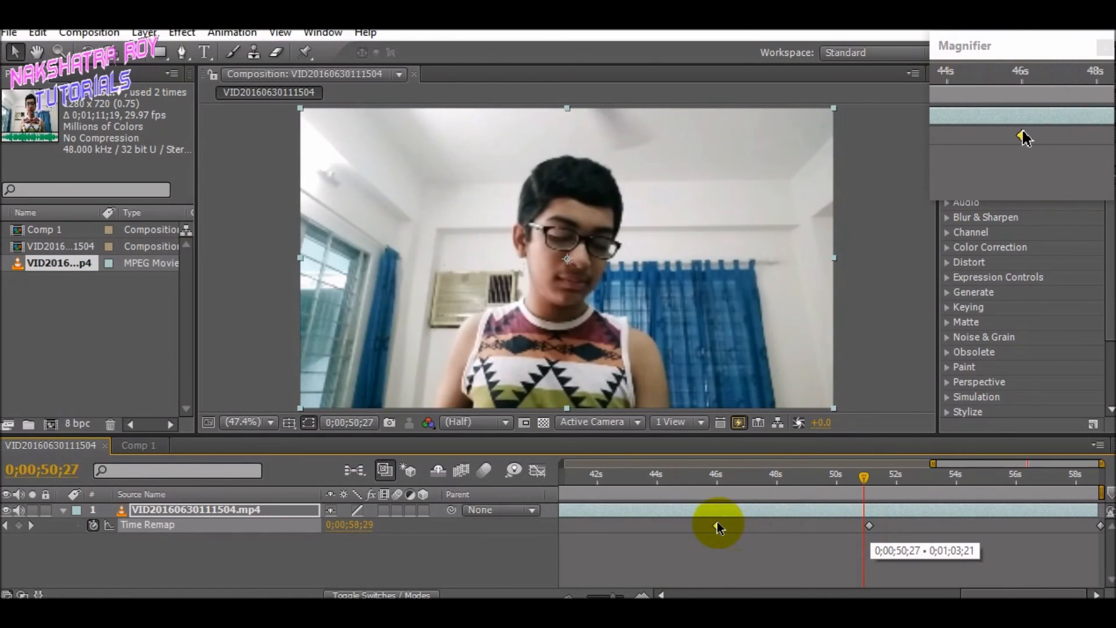
drag(871, 527, 864, 528)
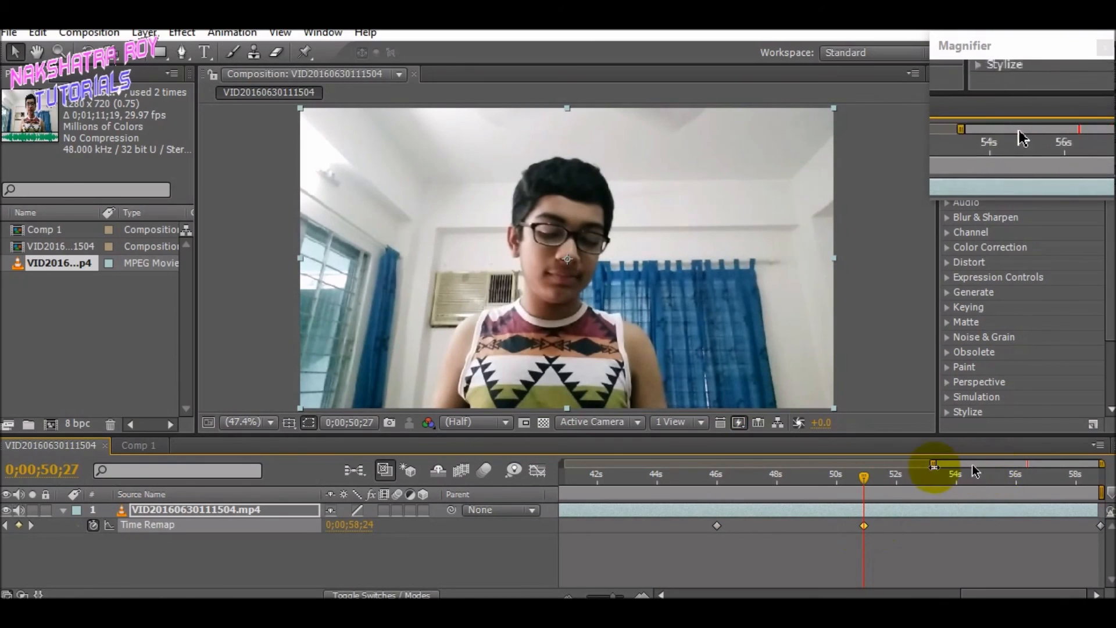
Step: Preview the reversed section from 0;00;45;22 to 0;00;51;19
drag(933, 464, 683, 497)
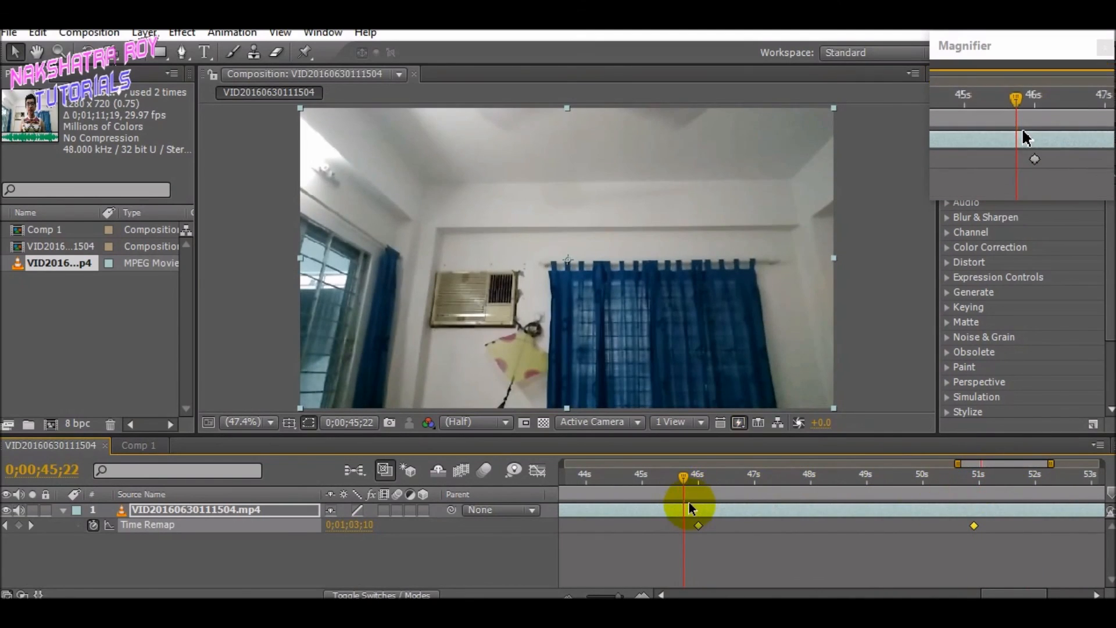
key(space)
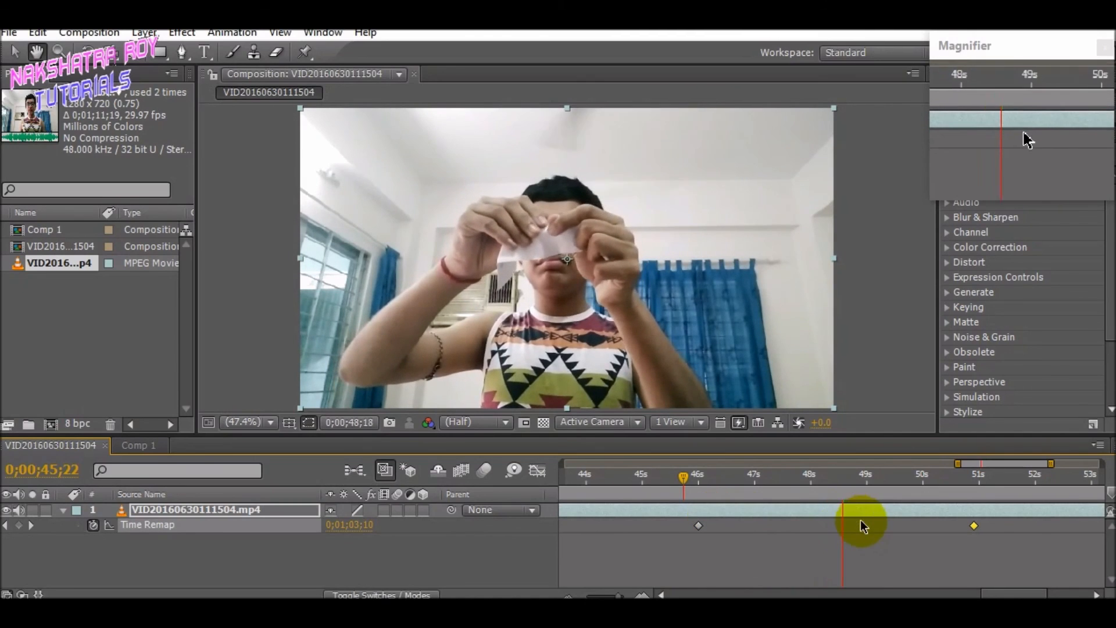
click(859, 476)
drag(872, 479, 1015, 494)
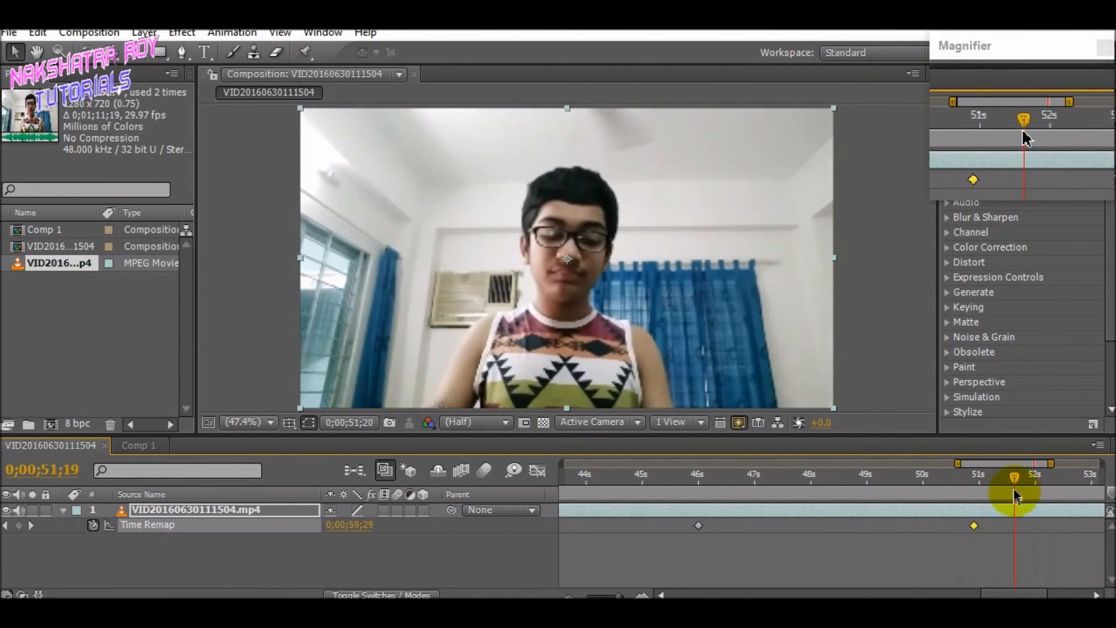